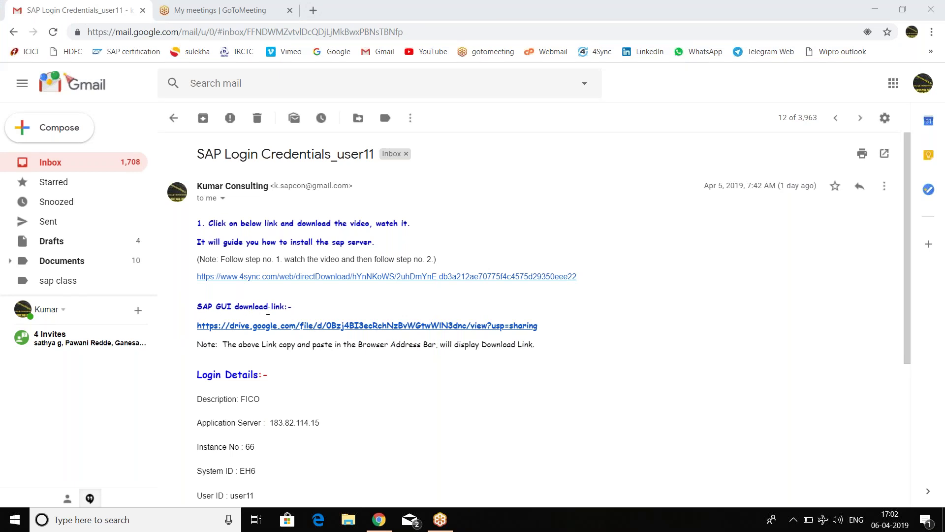
Download SAPgui 7.40.zip from the SAP GUI download link in the email and save it to the Desktop
click(315, 326)
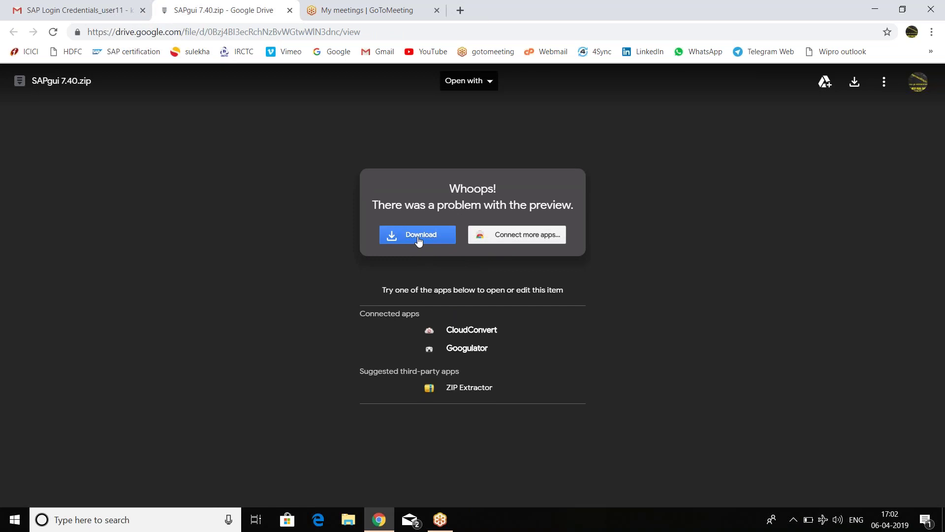
click(418, 236)
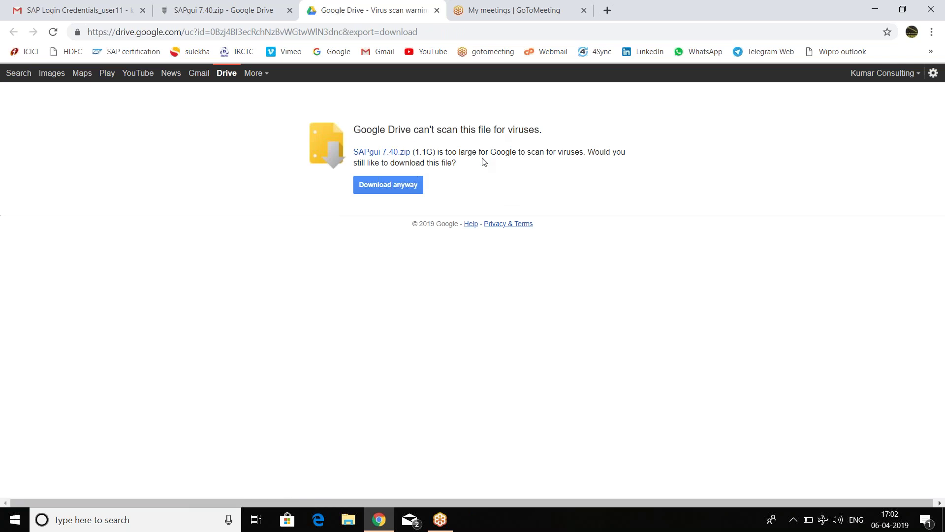
click(389, 191)
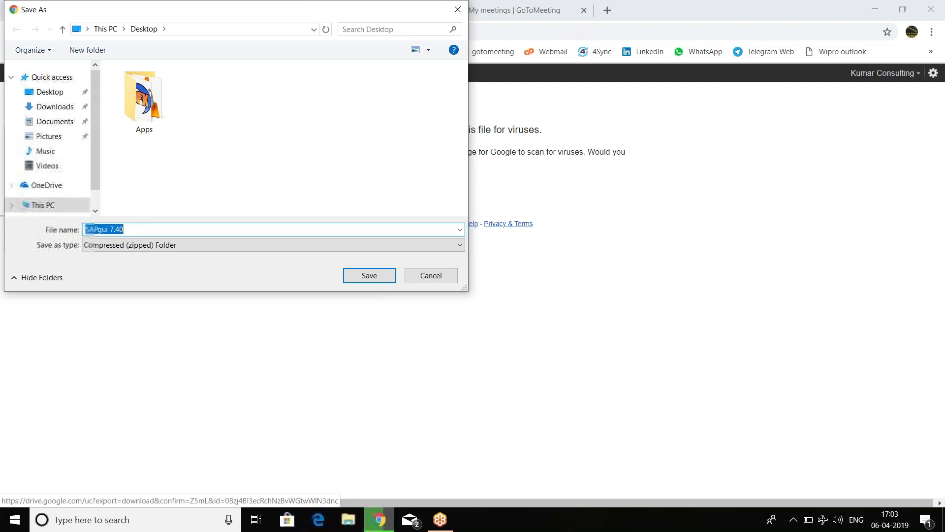
click(394, 276)
click(144, 226)
click(381, 281)
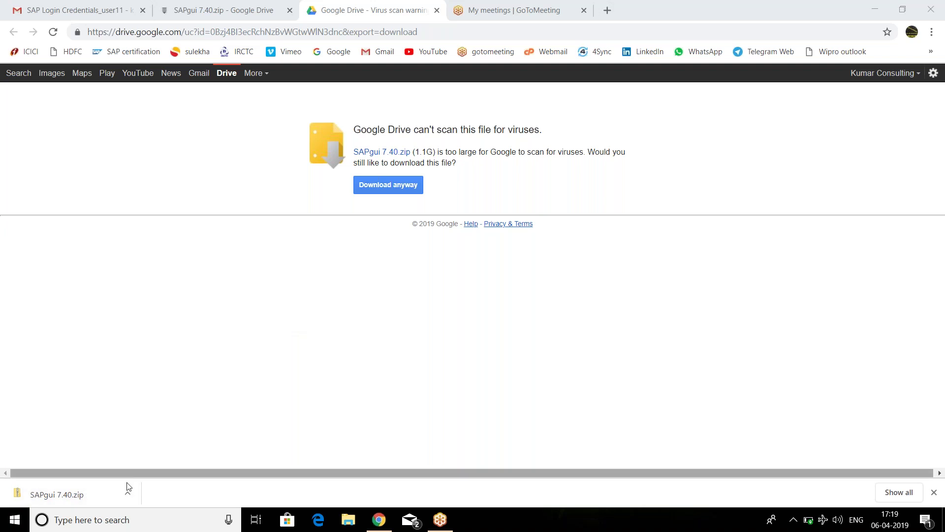
Check the desktop for the downloaded SAPgui 7.40 archive and return to the browser
click(128, 497)
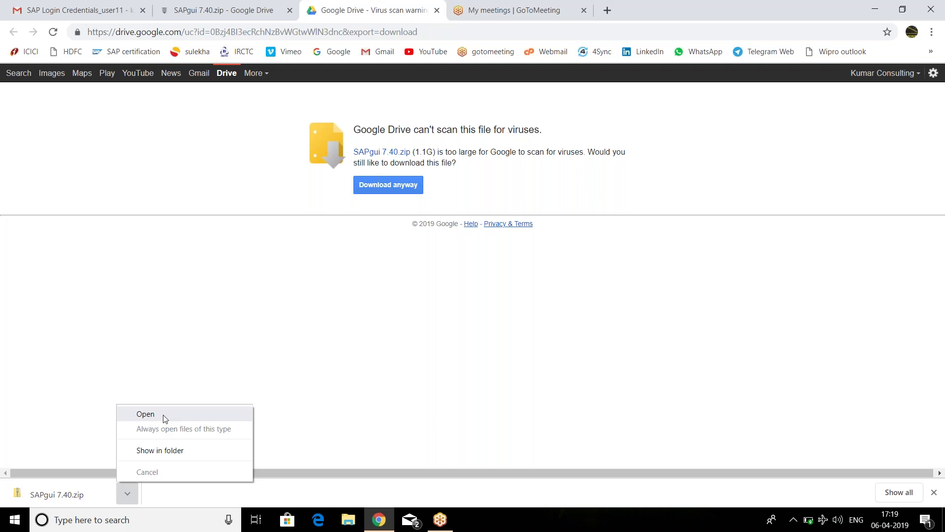
click(345, 314)
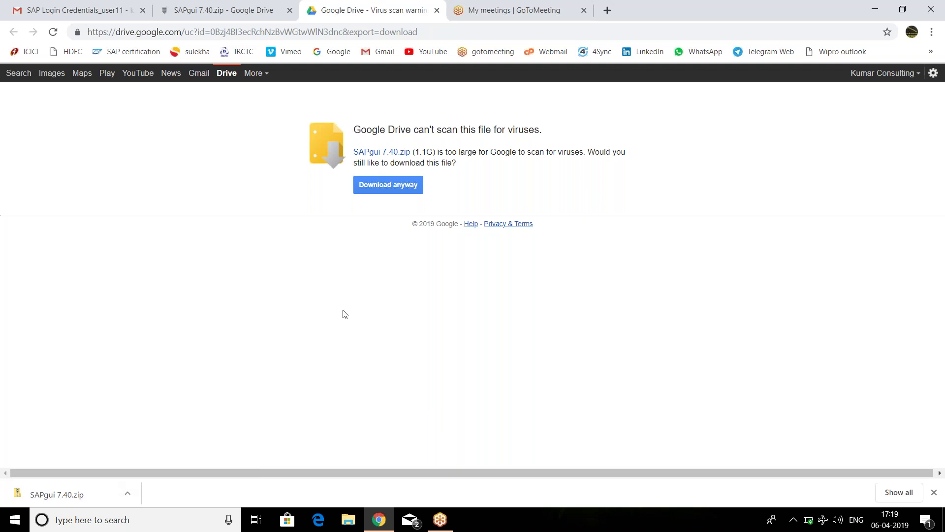
key(super+d)
click(30, 416)
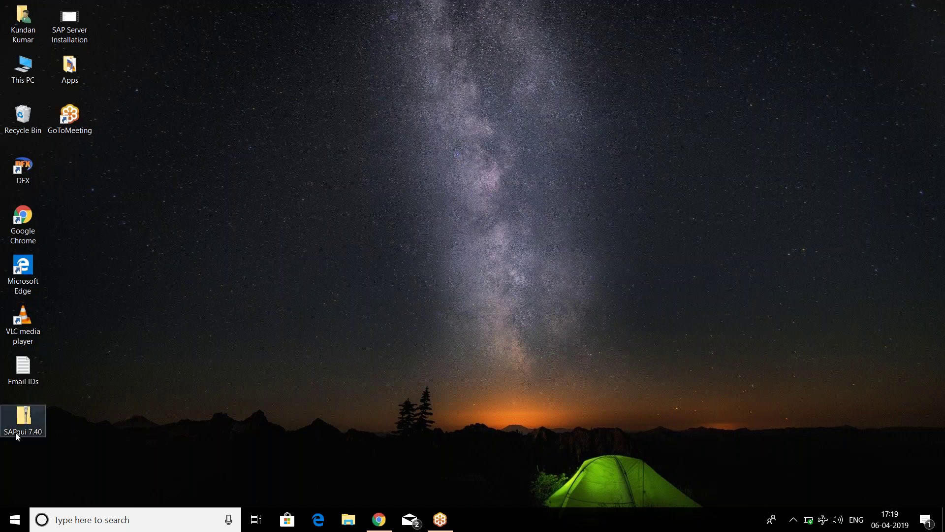
click(379, 520)
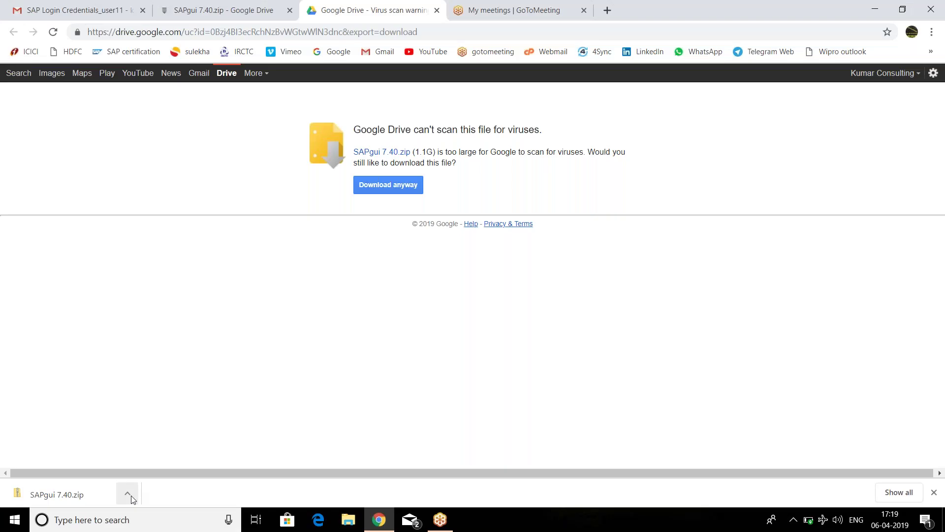
Try to open the downloaded SAPgui 7.40.zip from the browser with File Explorer
click(127, 494)
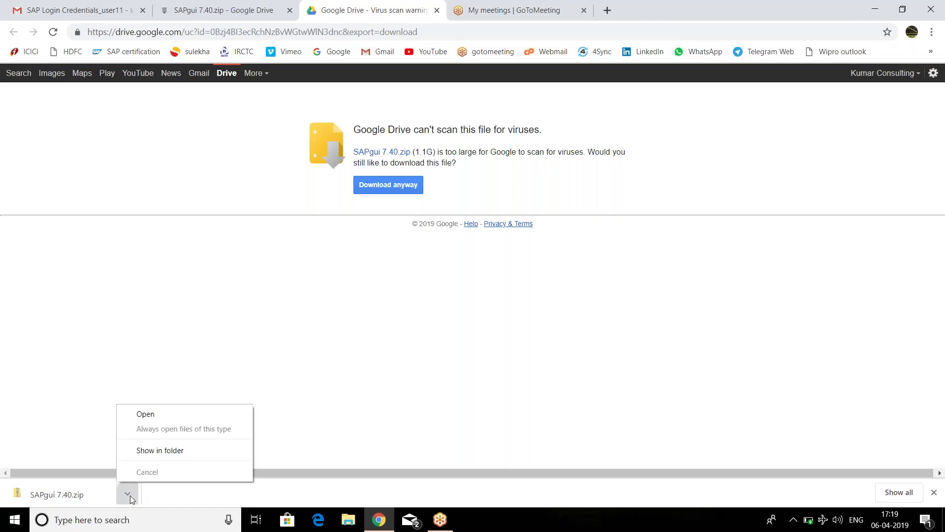
click(163, 417)
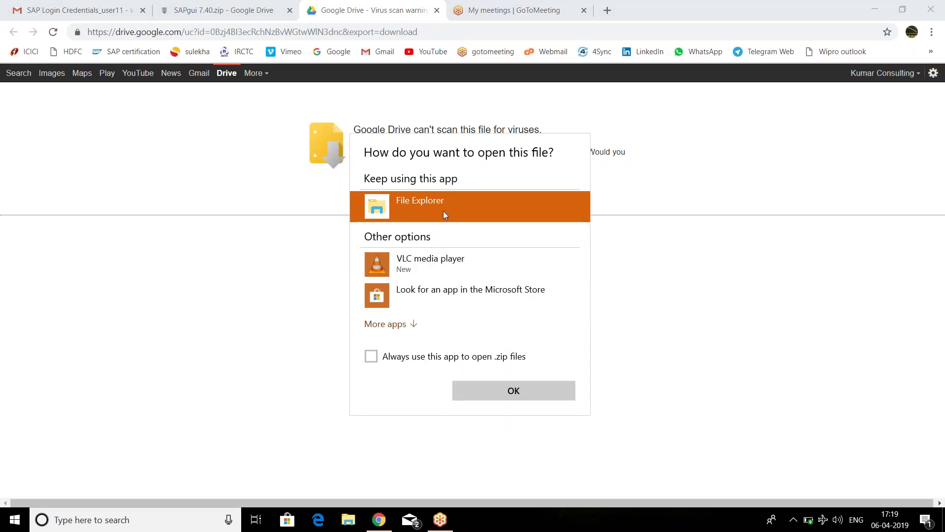
click(507, 396)
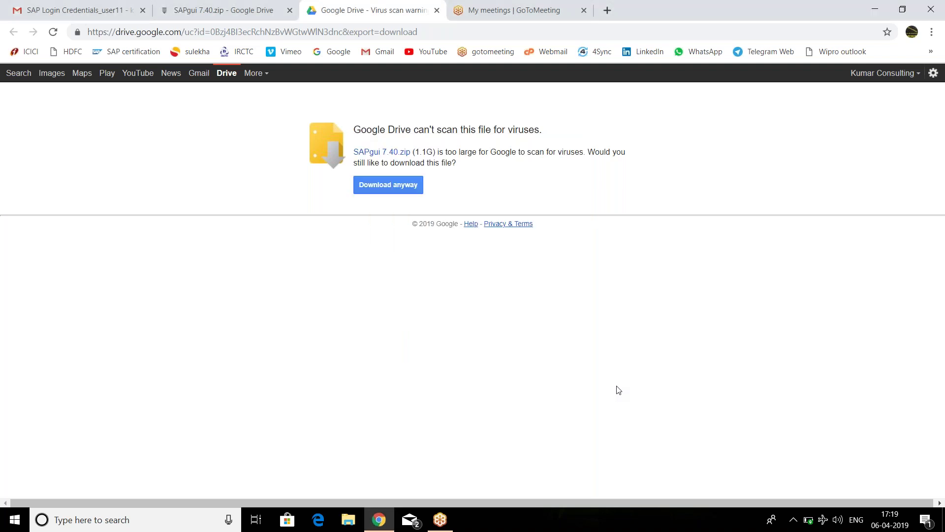
Refresh the desktop and open the SAPgui 7.40 archive stored there with File Explorer
key(super+d)
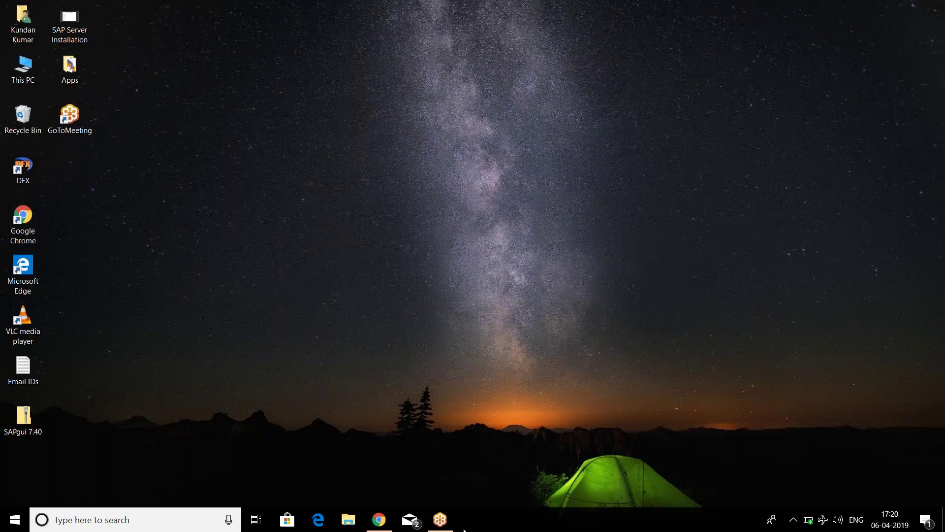
right_click(223, 173)
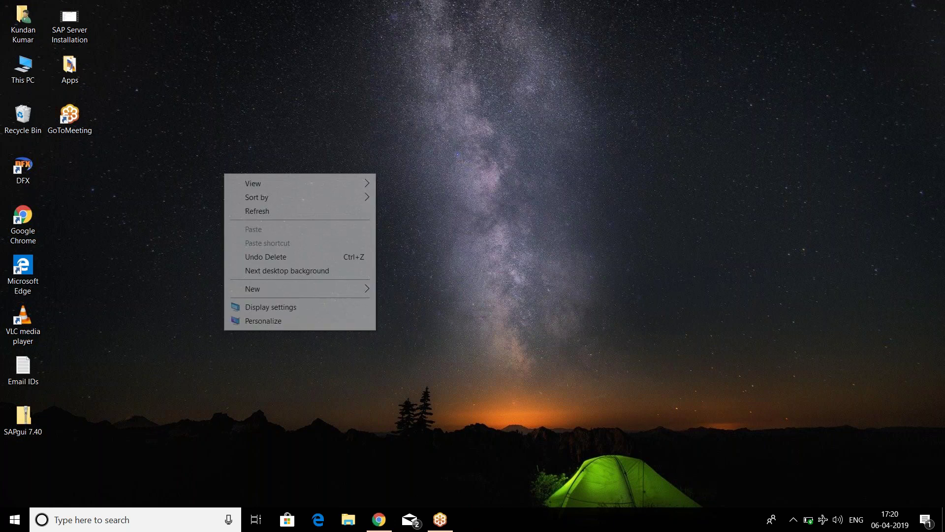
click(254, 210)
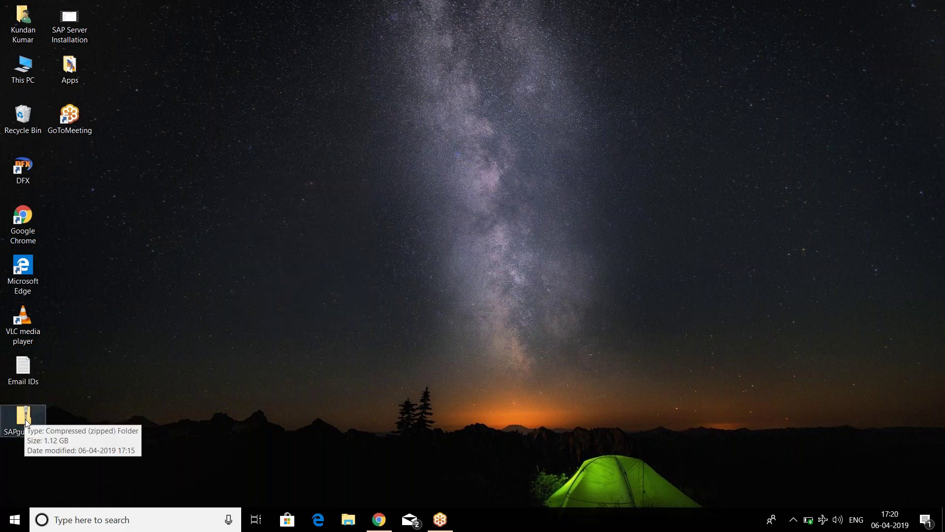
right_click(208, 187)
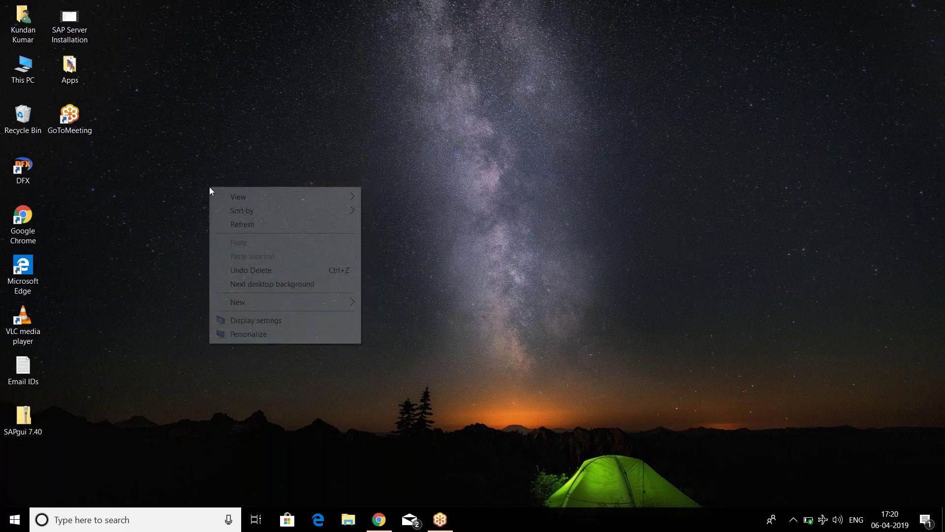
click(249, 224)
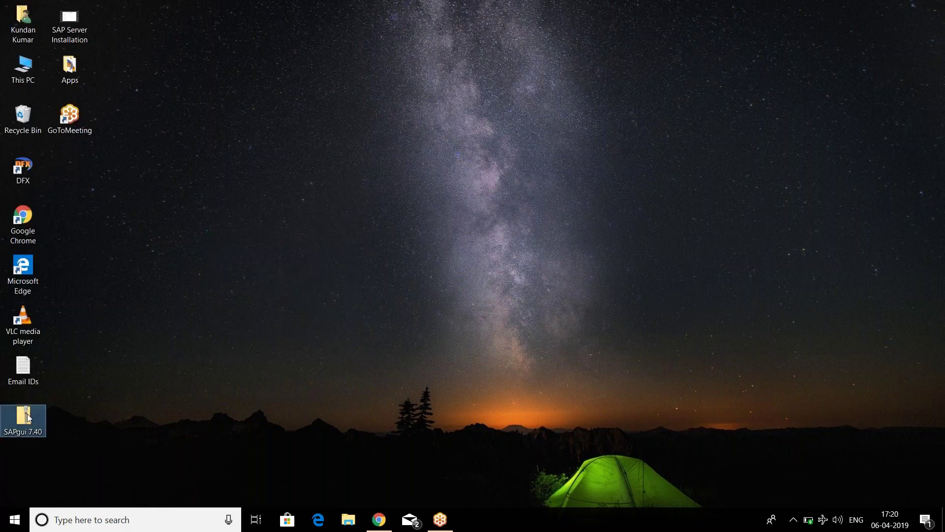
double_click(28, 417)
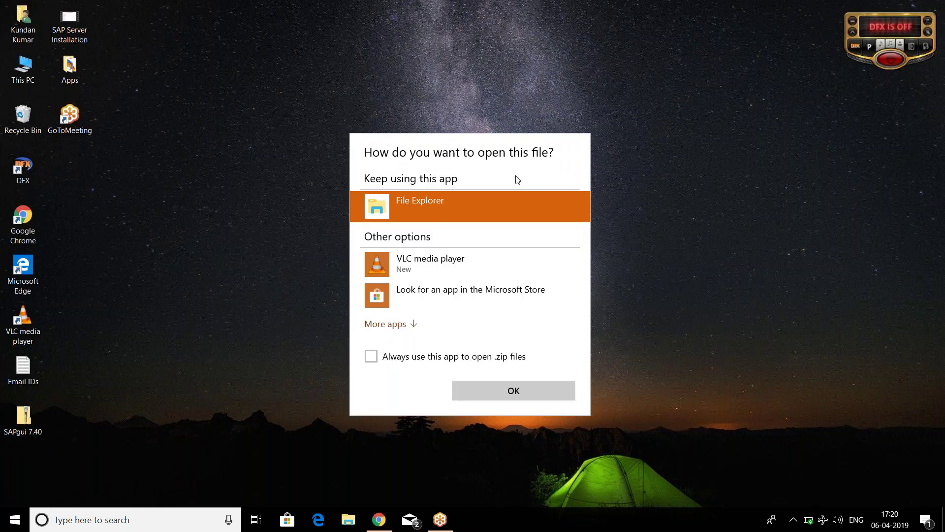
click(515, 394)
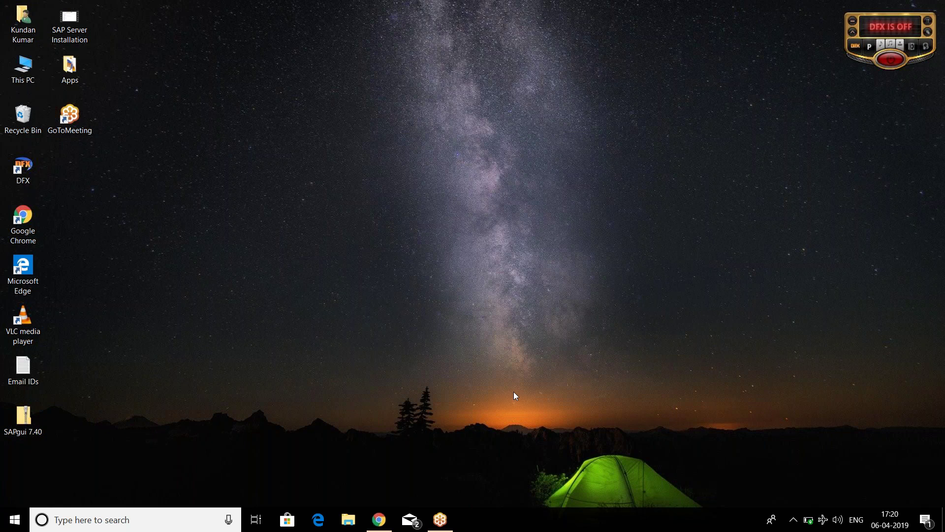
key(super+e)
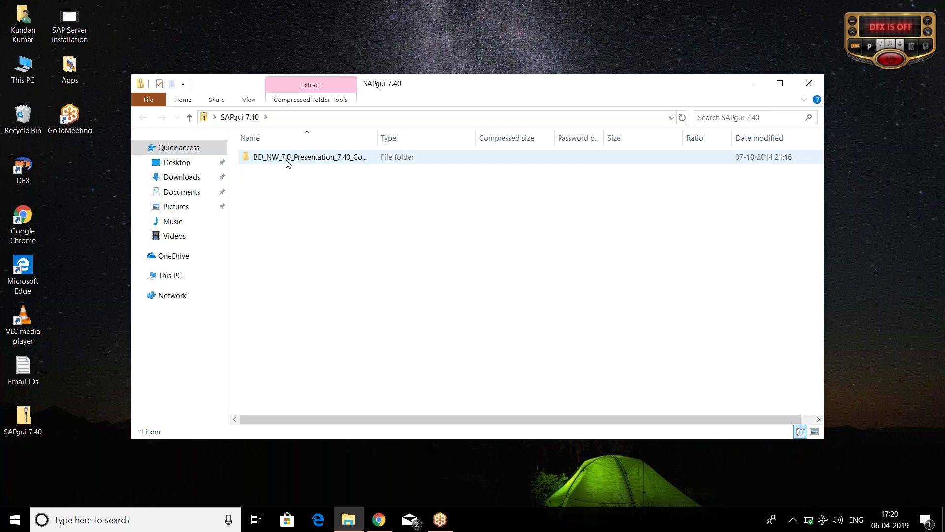
Browse inside the archive through BD_NW_7.0_Presentation_7.40_Comp._1_, PRES1, GUI and WINDOWS to the WIN32 folder
double_click(281, 157)
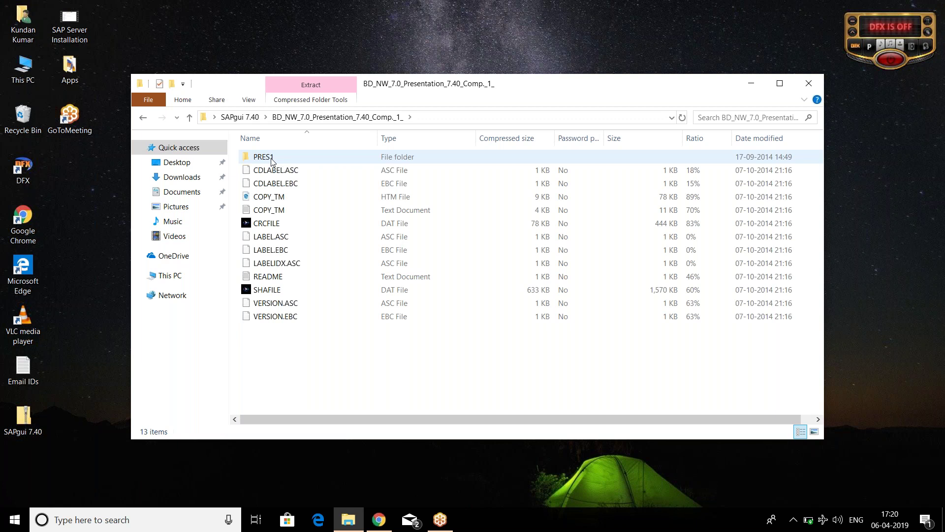
double_click(272, 162)
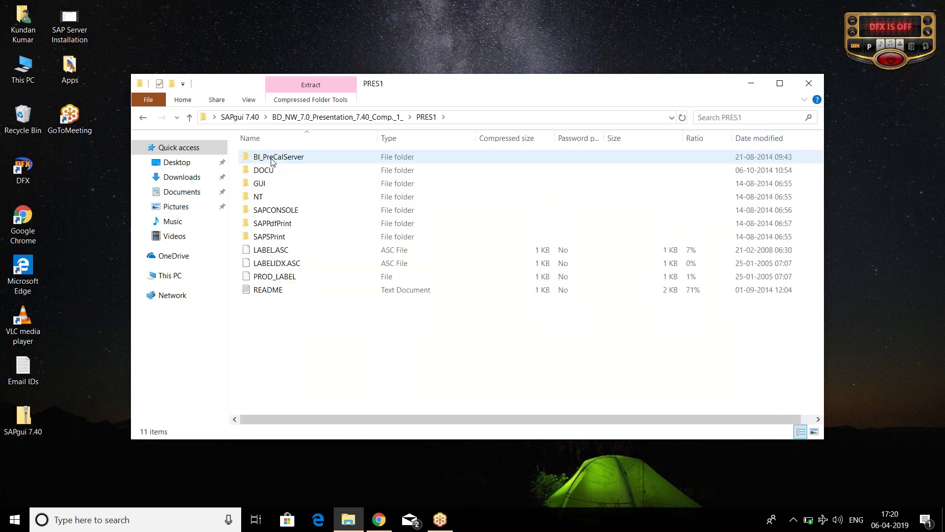
double_click(269, 185)
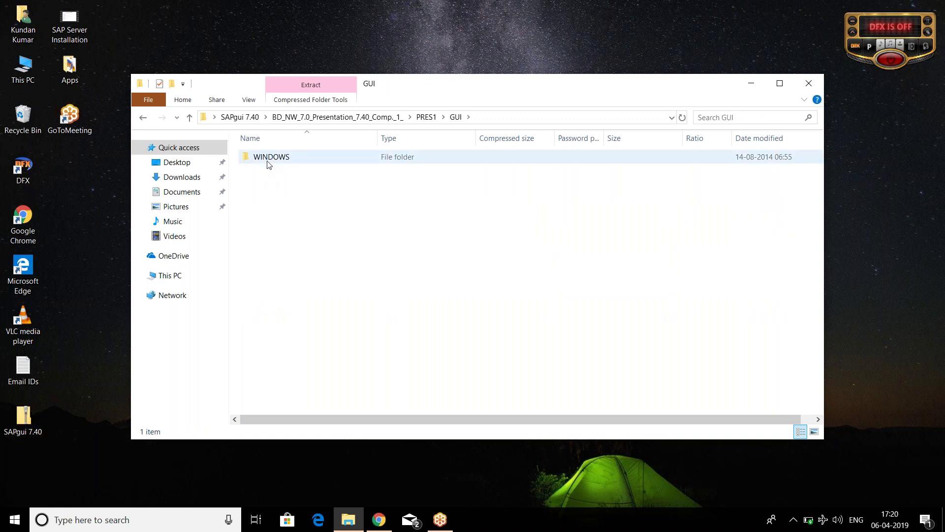
double_click(270, 159)
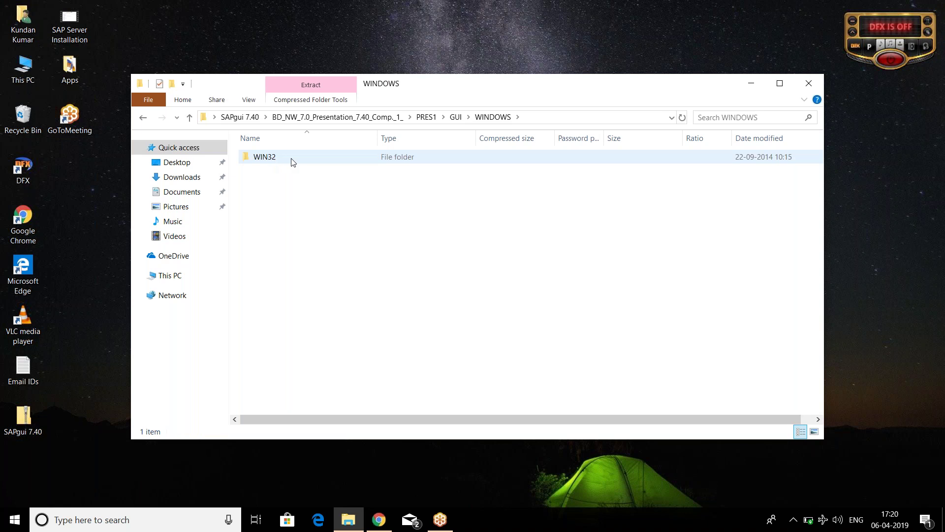
double_click(293, 161)
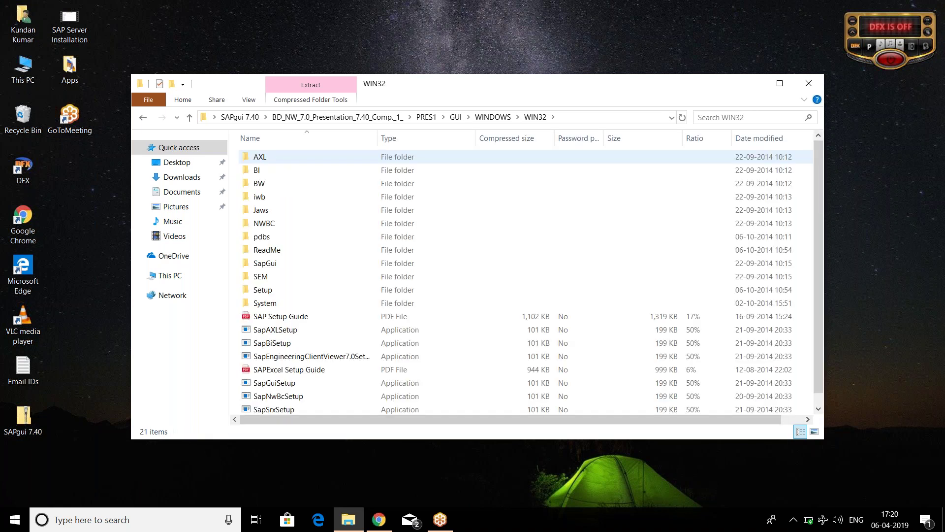
Open the SetupAll application in the WIN32 folder
click(286, 374)
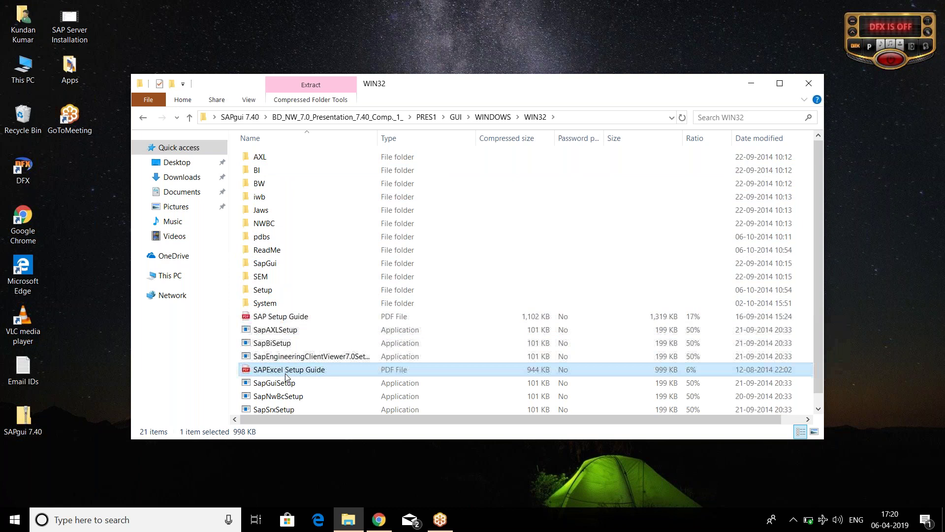
key(Down)
key(Down)
key(Down)
key(Down)
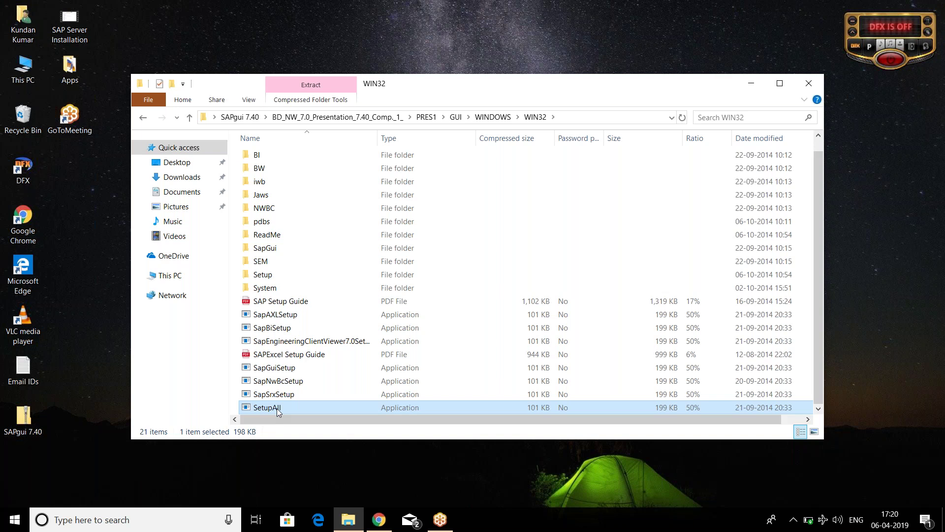
right_click(279, 411)
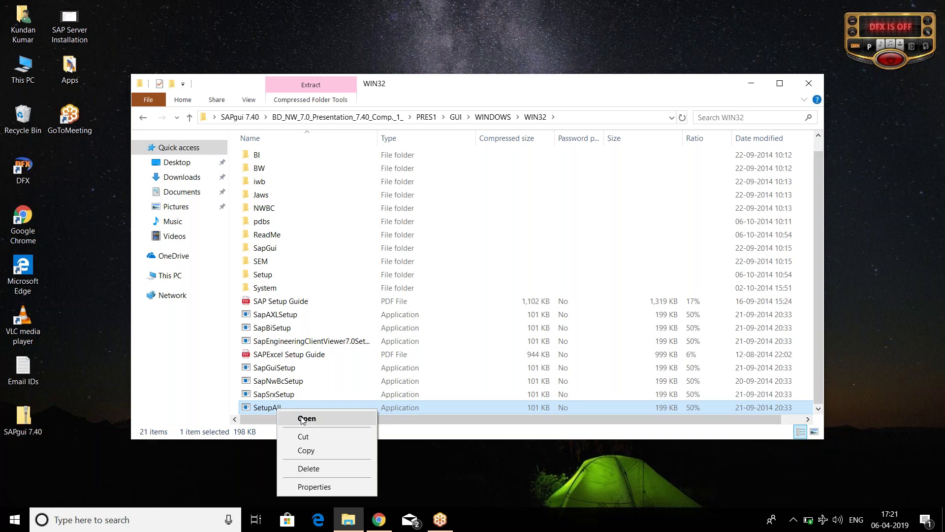
right_click(266, 410)
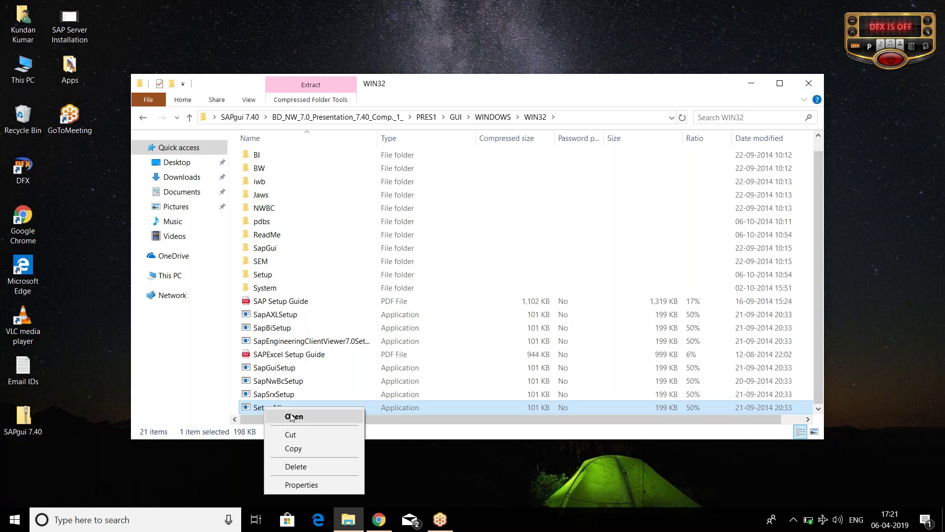
click(291, 417)
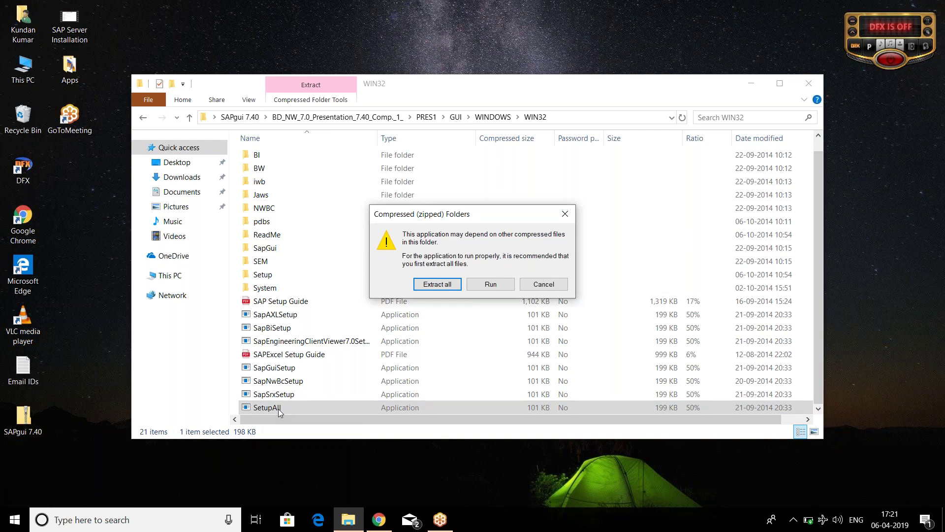
Extract all files of the archive with the Desktop as the destination folder
click(438, 284)
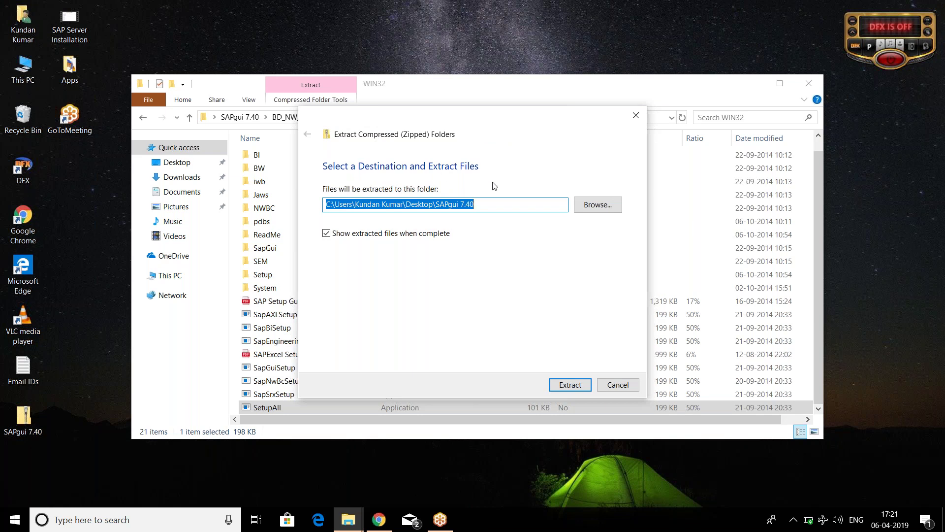
click(593, 207)
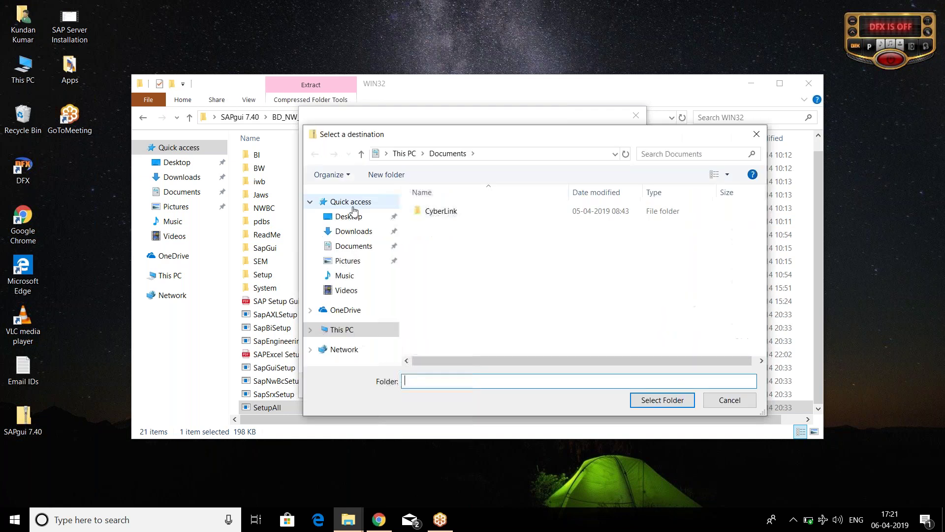
click(345, 221)
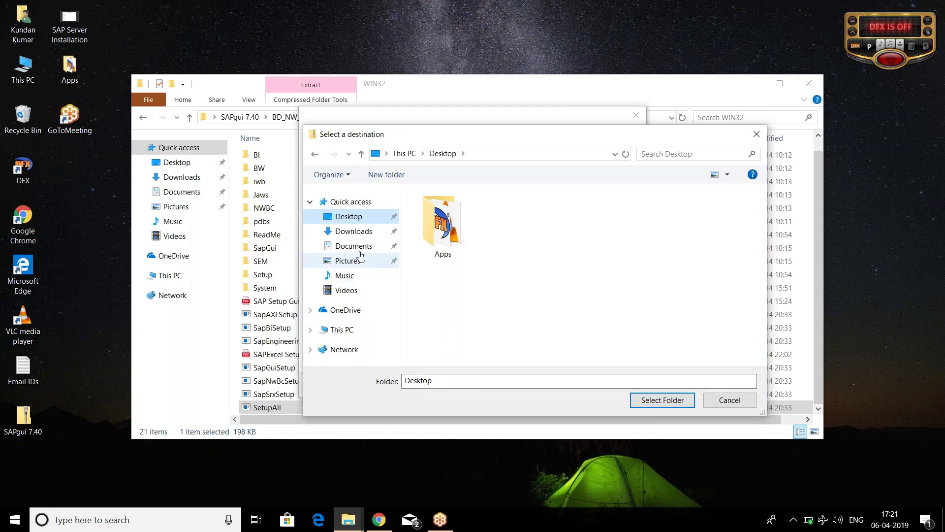
click(664, 405)
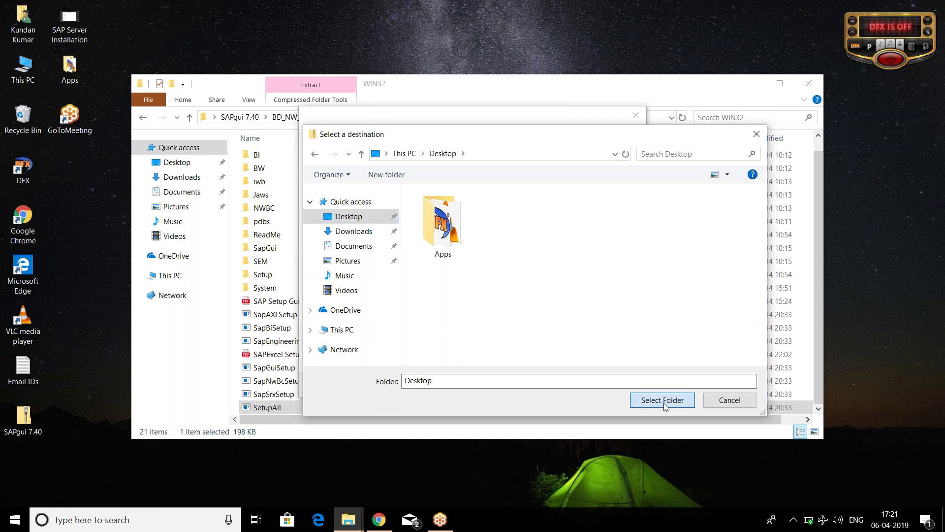
click(471, 204)
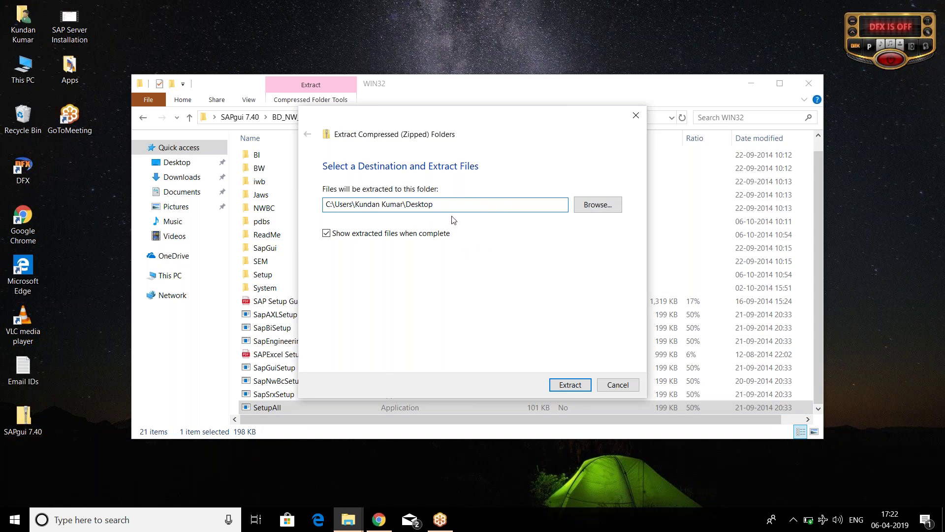
click(571, 385)
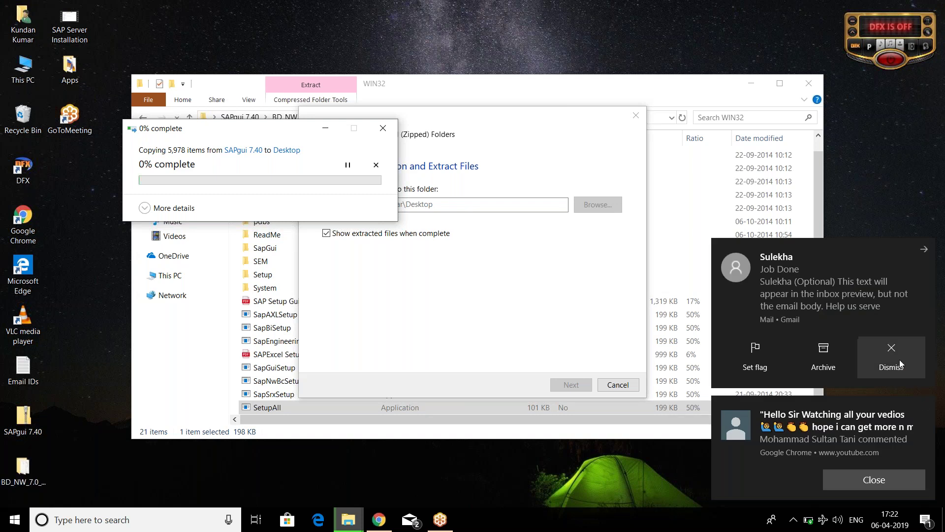
Dismiss the two mail notifications and close the YouTube comment notification while the archive is being extracted
click(900, 359)
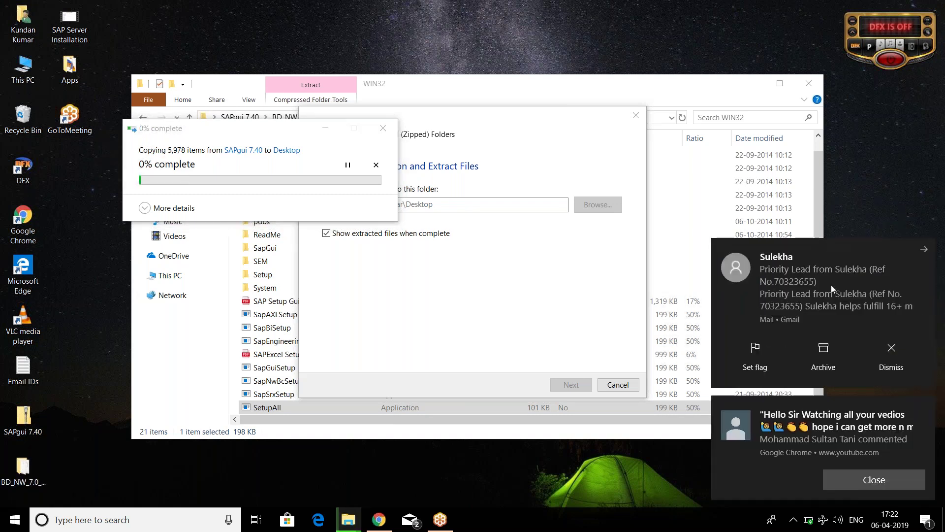
click(890, 350)
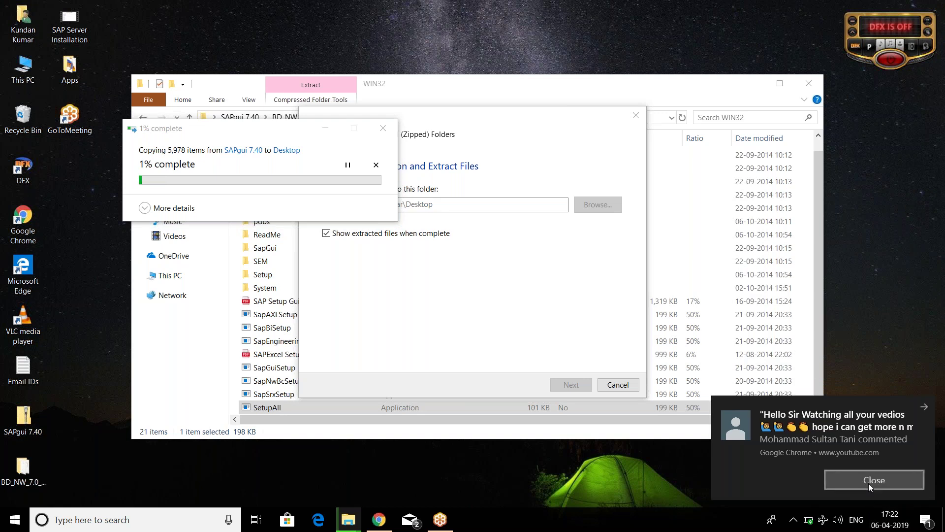
click(868, 483)
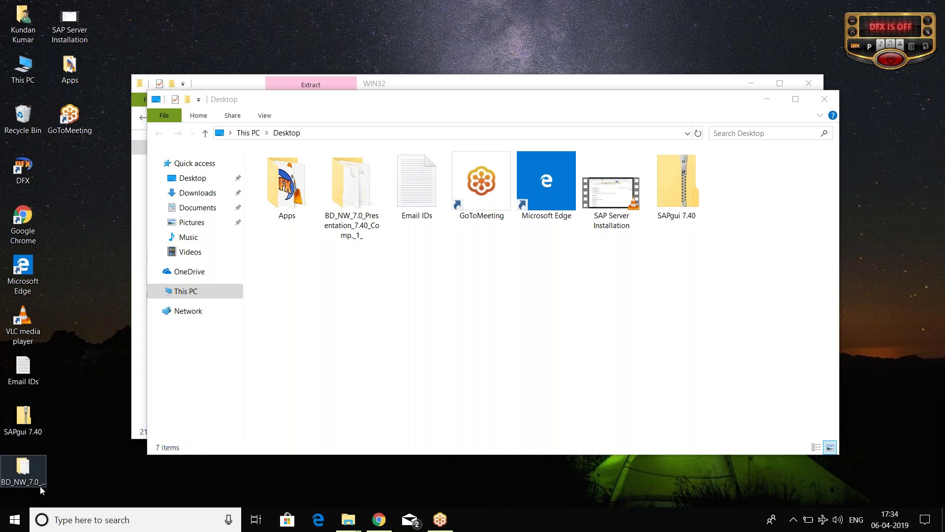
Open the extracted BD_NW_7.0_Presentation_7.40_Comp._1_ folder from the desktop and browse through PRES1, GUI and WINDOWS to WIN32
click(24, 422)
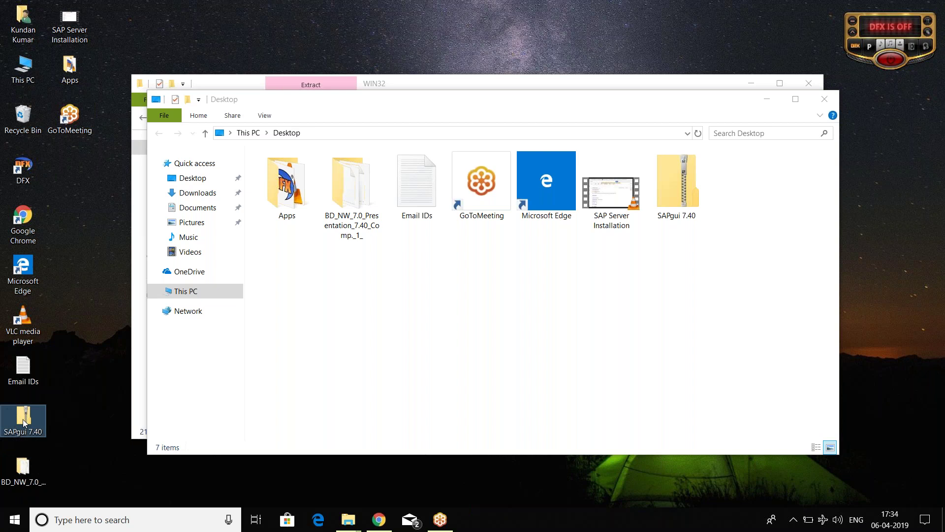
click(24, 470)
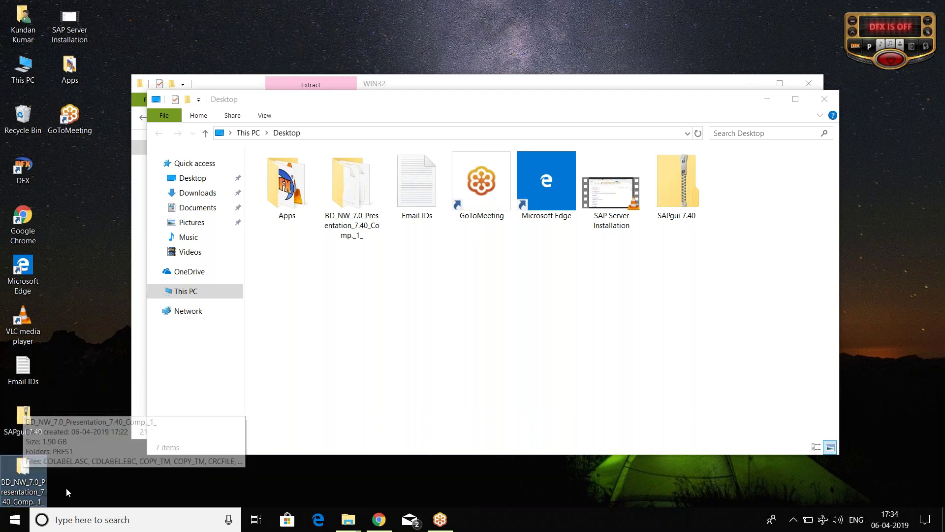
double_click(22, 471)
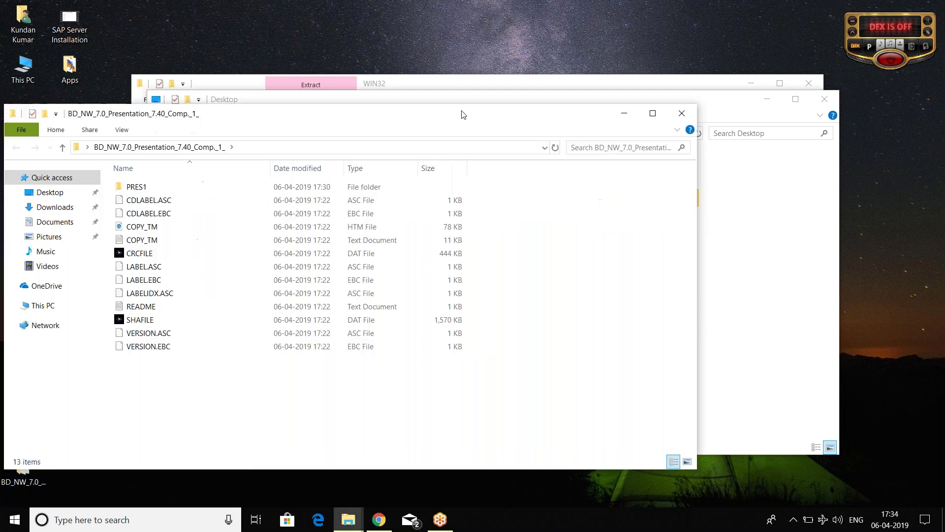
double_click(463, 117)
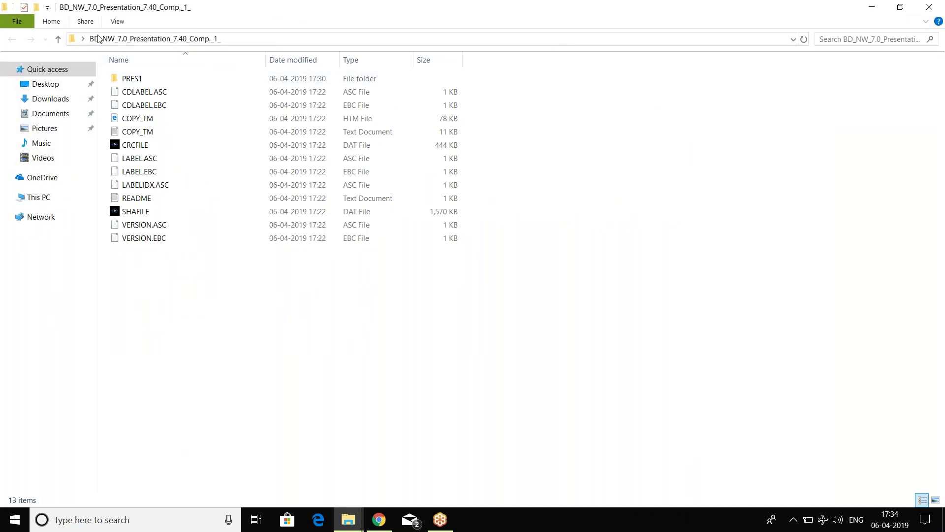
double_click(140, 83)
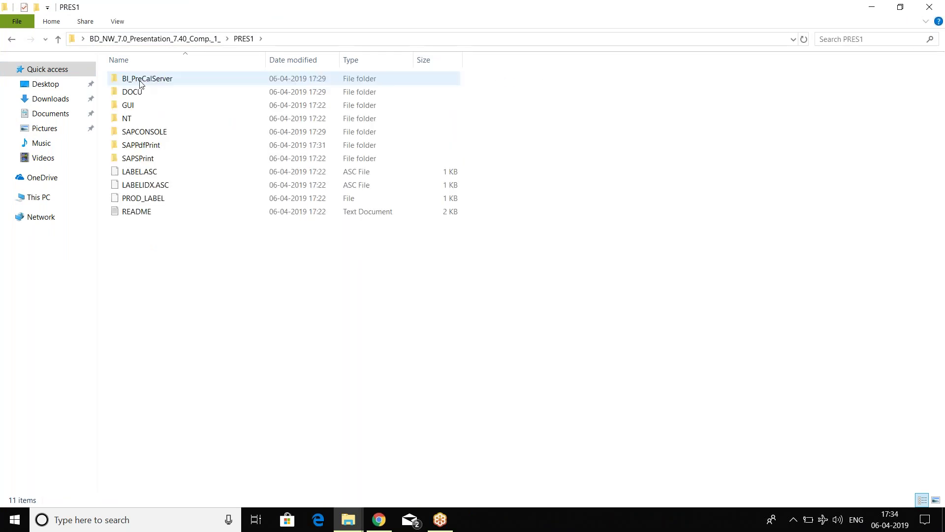
double_click(128, 106)
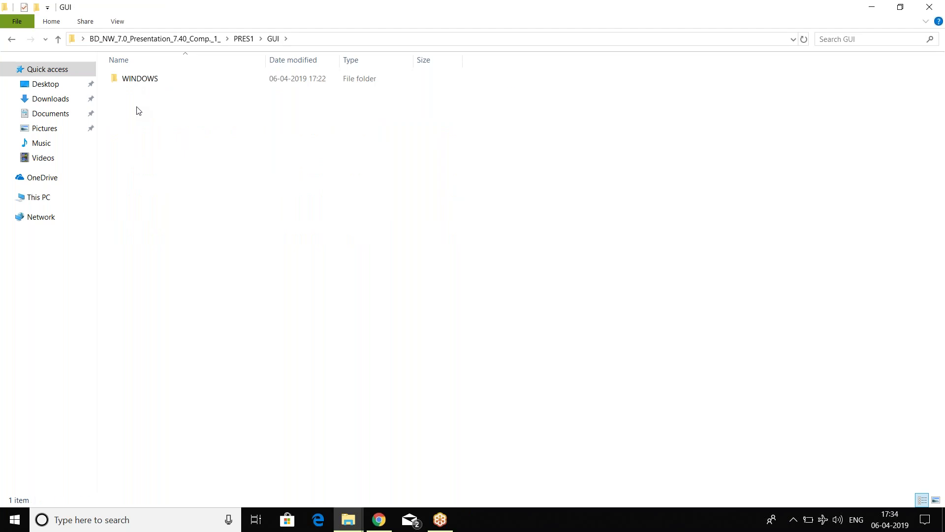
double_click(142, 79)
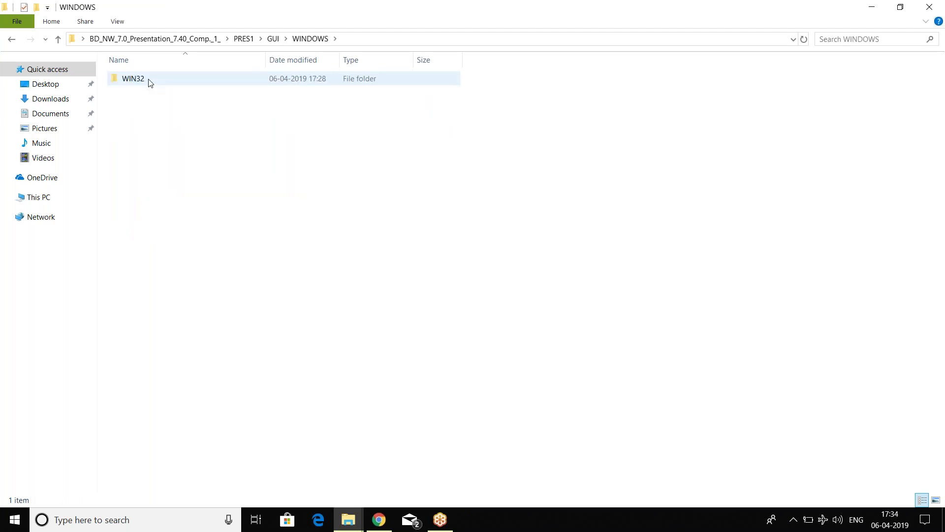
double_click(149, 81)
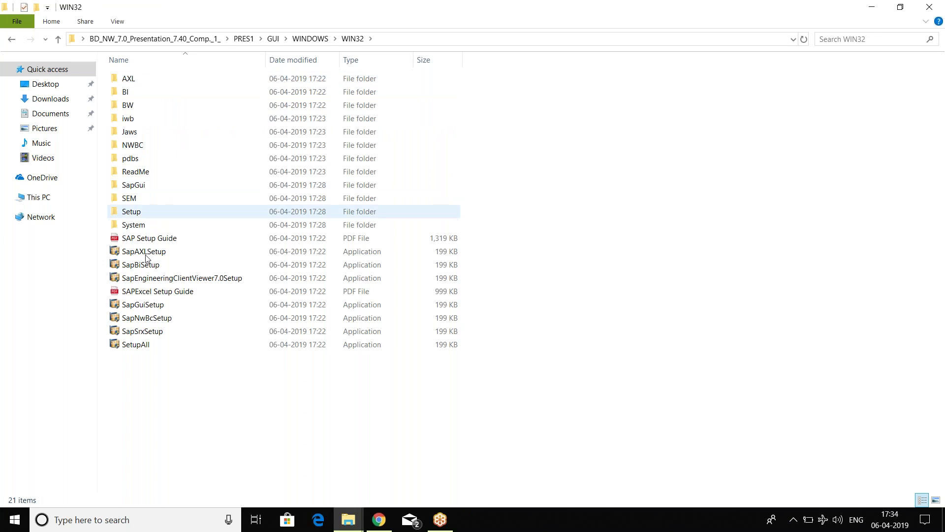
Run SetupAll from the WIN32 folder and select all available SAP products for installation
click(149, 347)
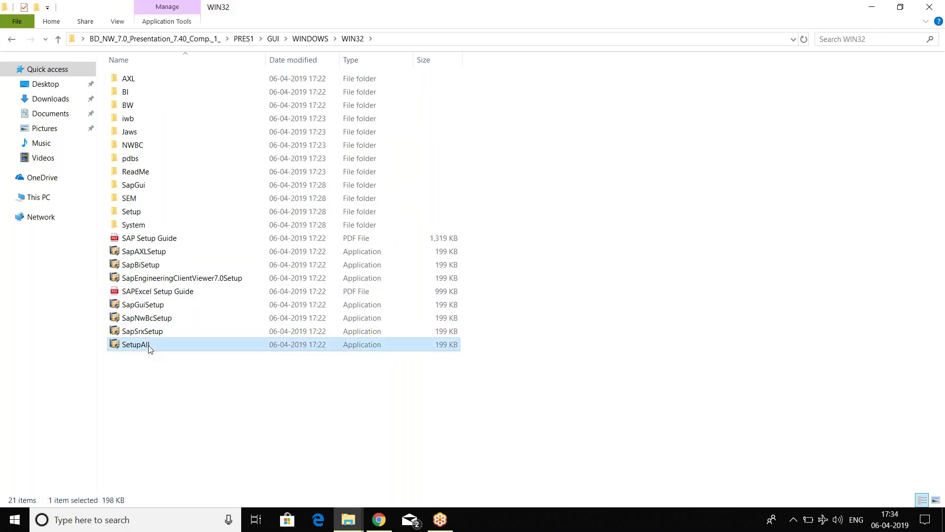
double_click(150, 347)
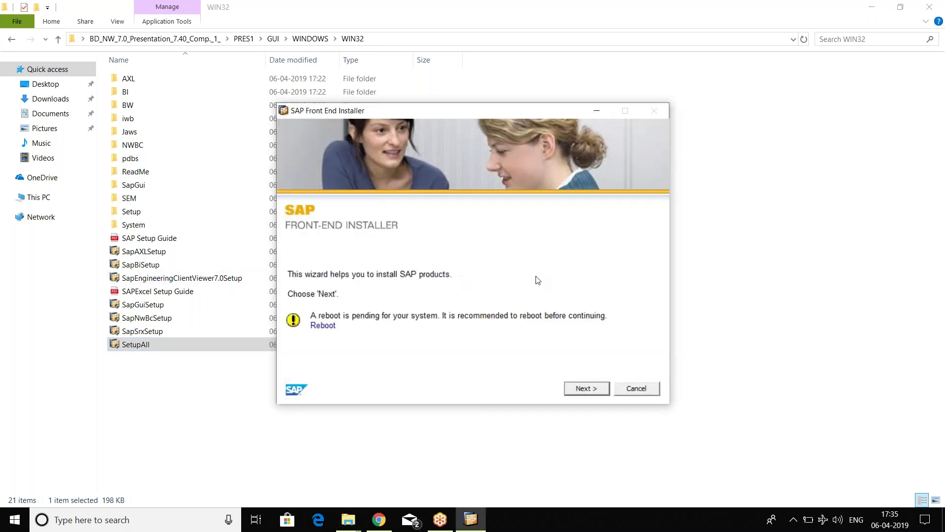
click(586, 389)
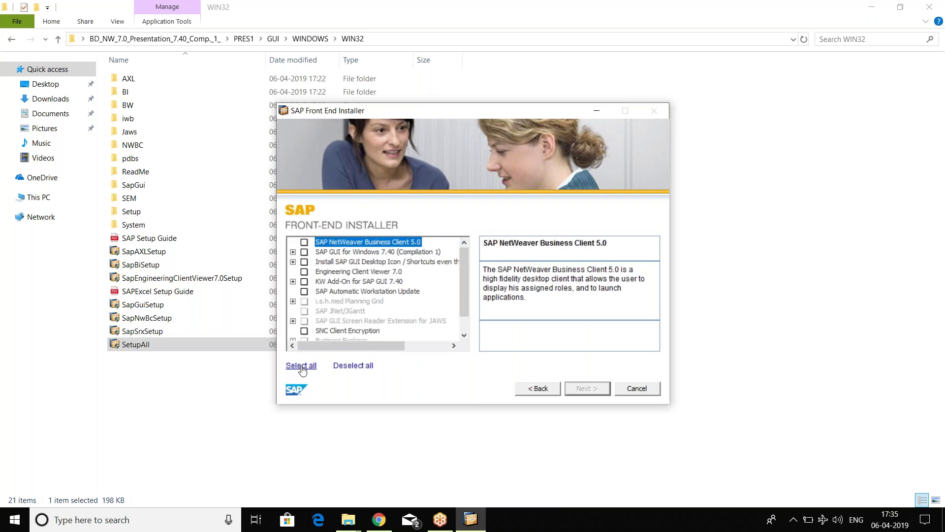
click(301, 367)
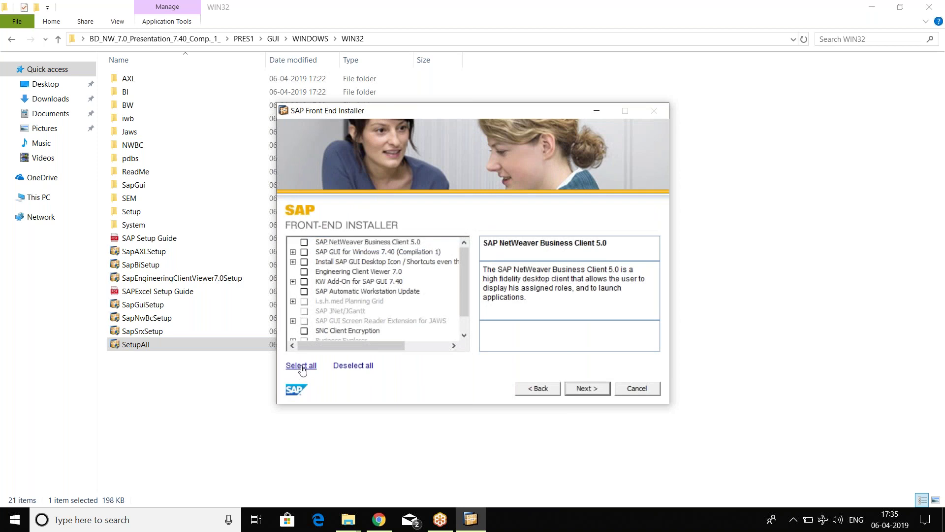
Accept the default directories for NetWeaver Business Client 5.0, SAP GUI 7.40 and Engineering Client Viewer 7.0, run the installation and close the installer
click(592, 393)
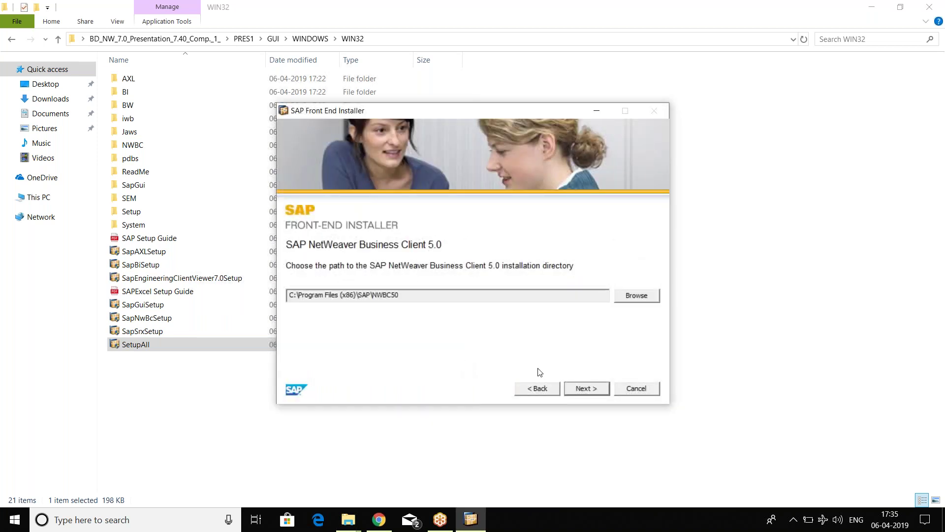
click(593, 393)
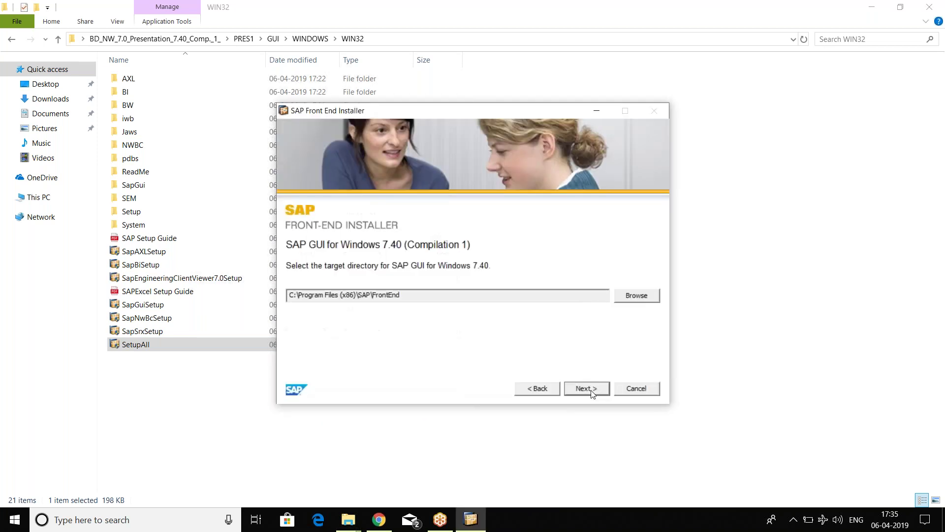
click(593, 393)
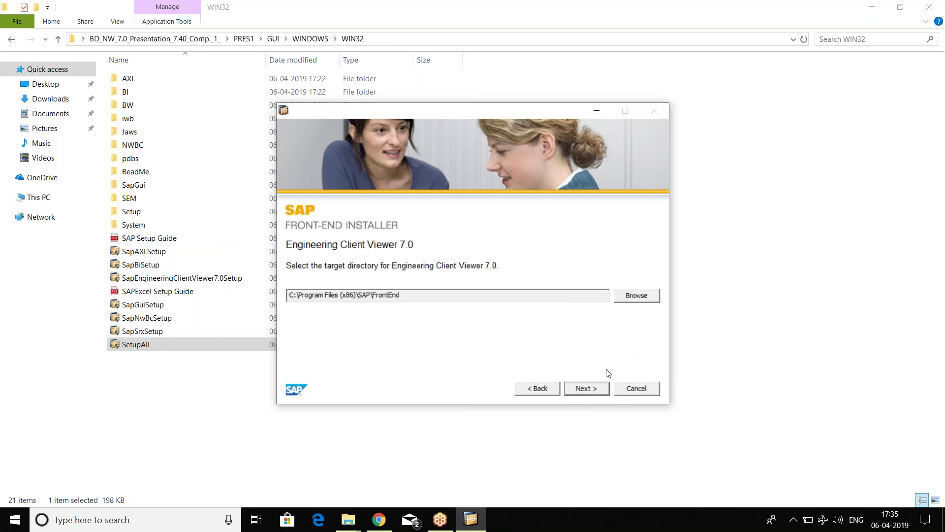
click(588, 389)
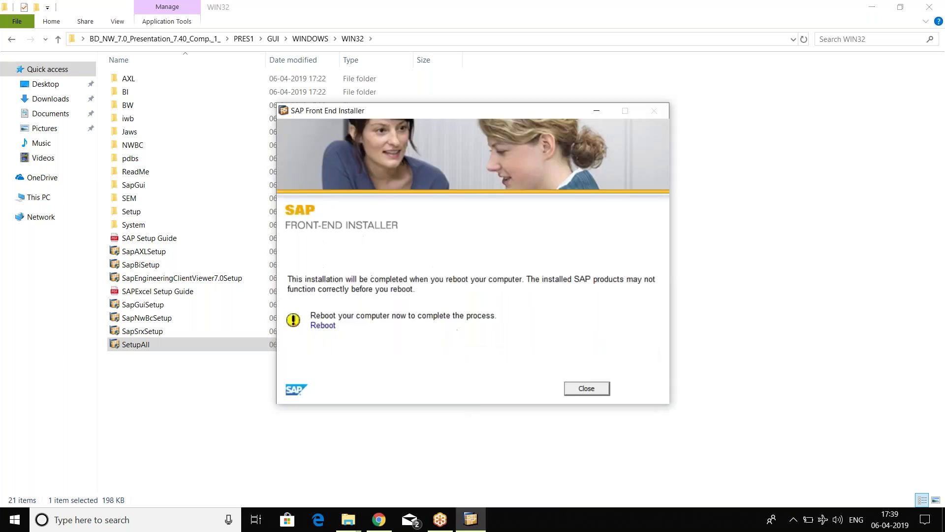
click(587, 388)
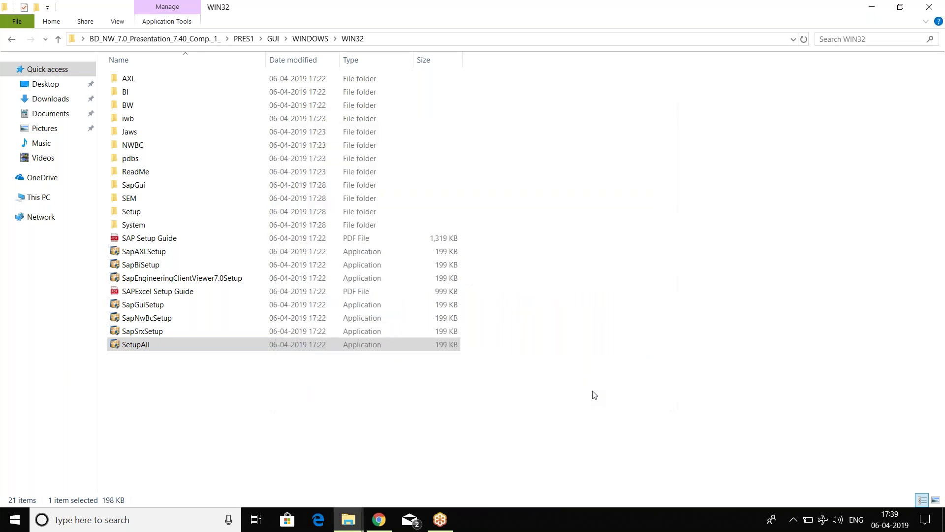
Hide the open File Explorer windows to show the desktop and refresh it several times
click(508, 396)
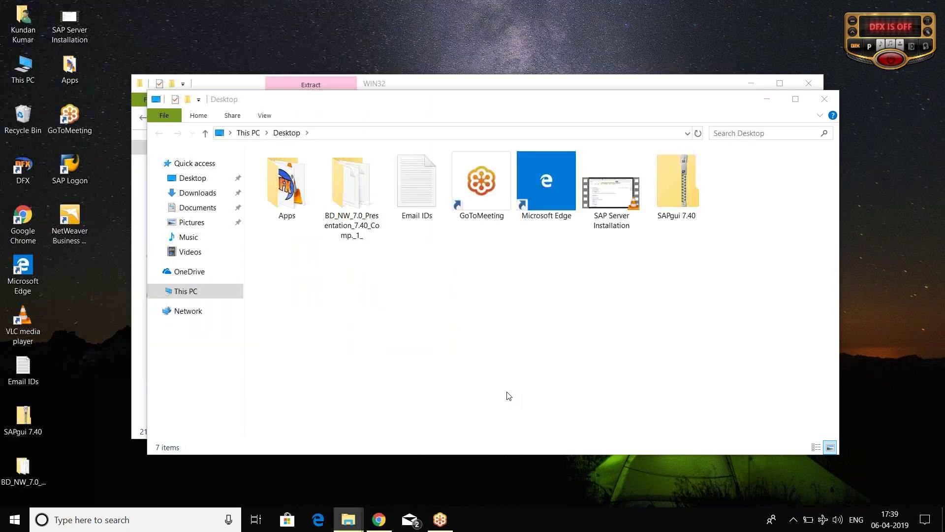
key(super+d)
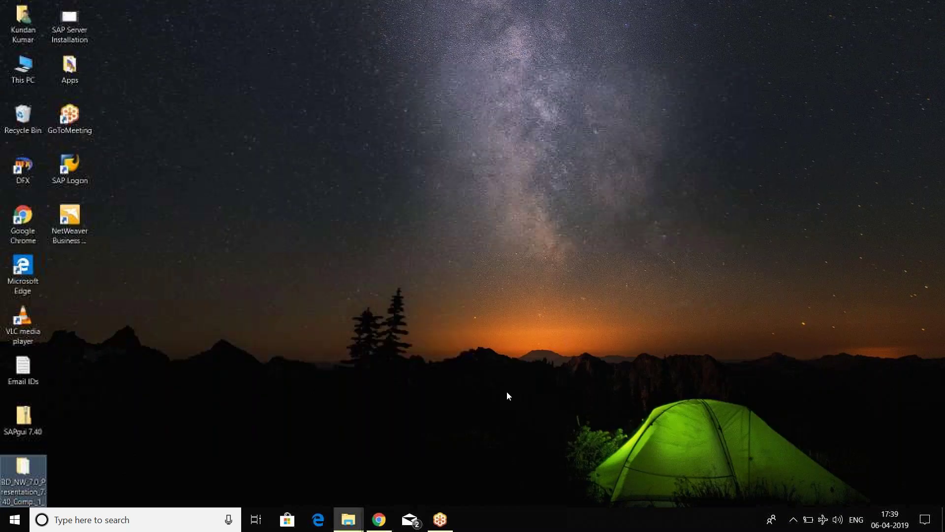
right_click(336, 138)
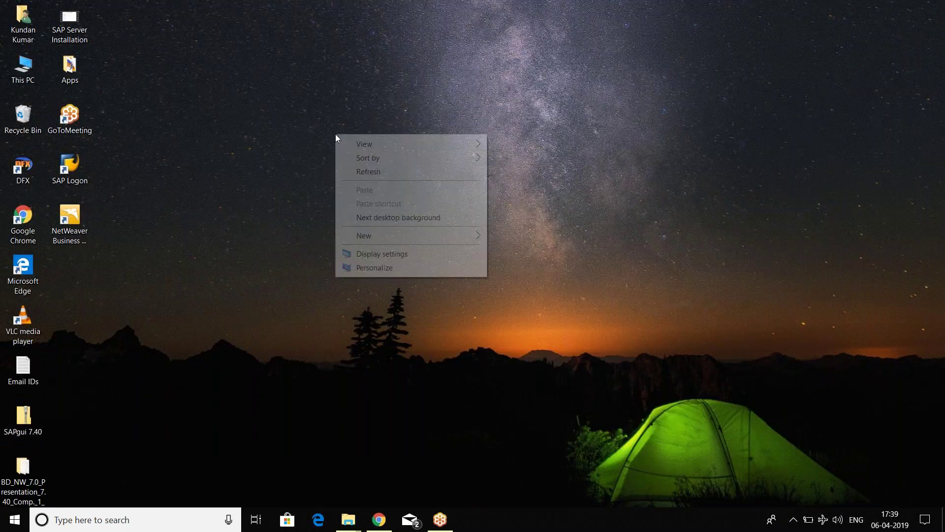
click(388, 175)
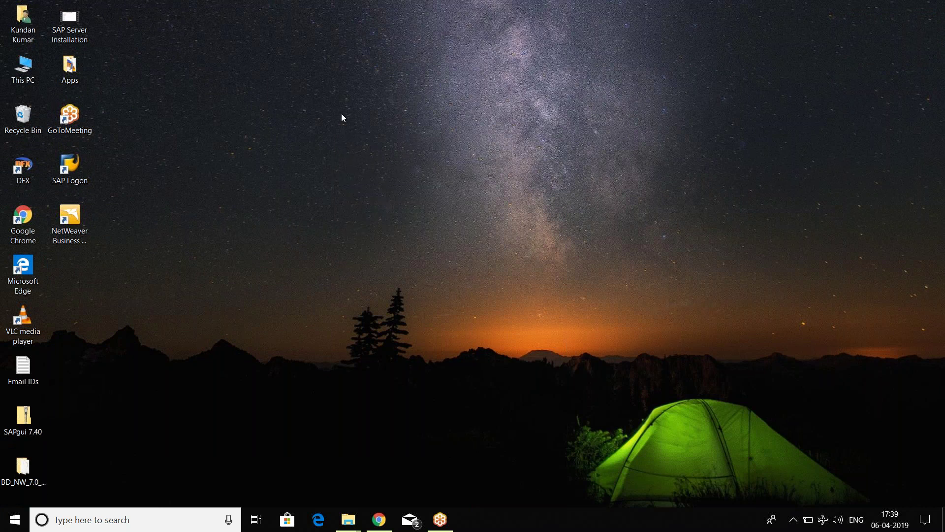
right_click(303, 84)
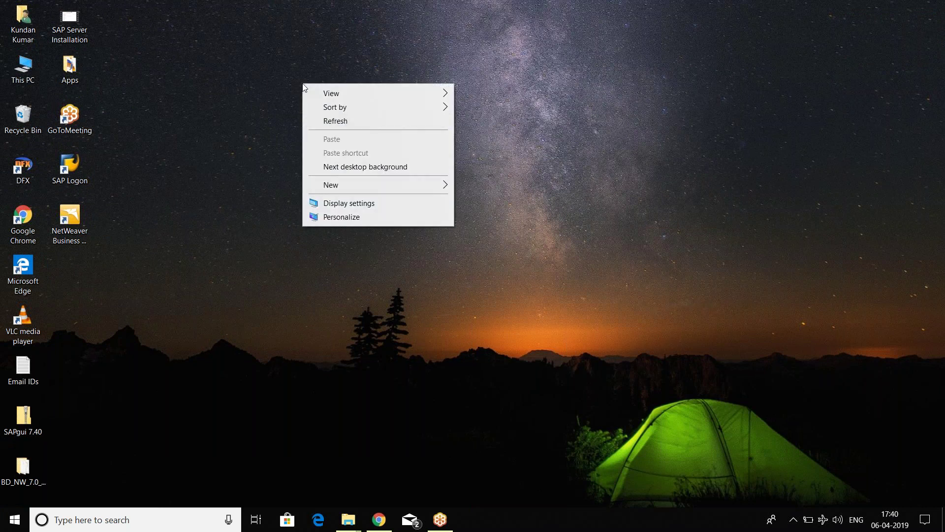
click(339, 121)
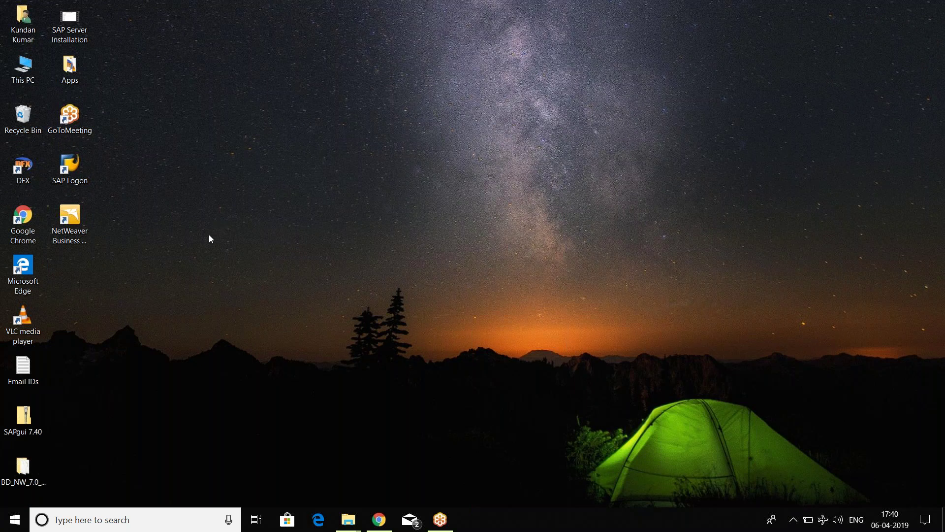
right_click(209, 239)
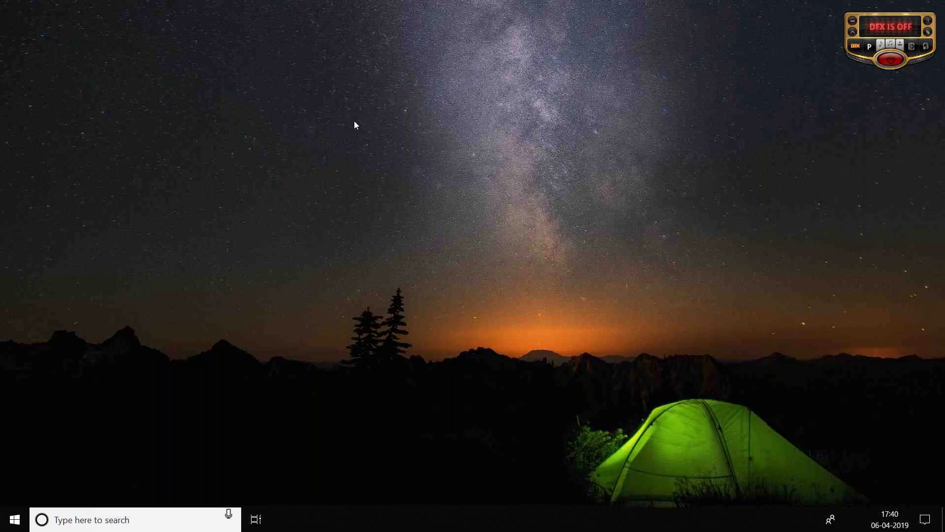
right_click(240, 162)
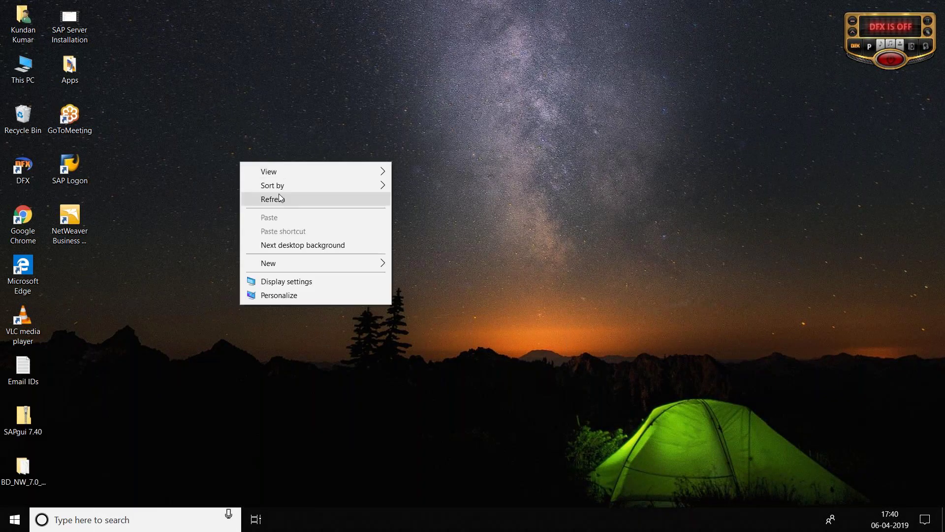
click(279, 199)
right_click(279, 196)
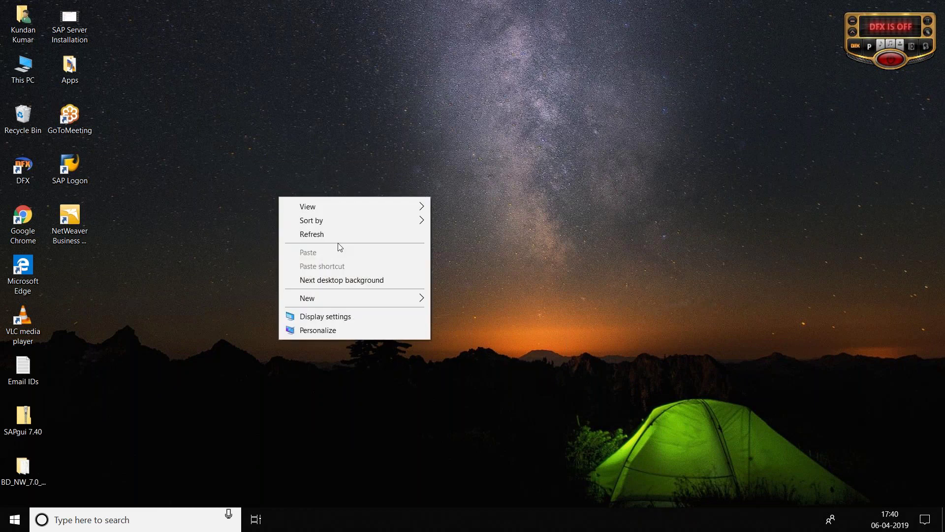
click(338, 235)
Create a new folder named SA on the desktop
right_click(208, 119)
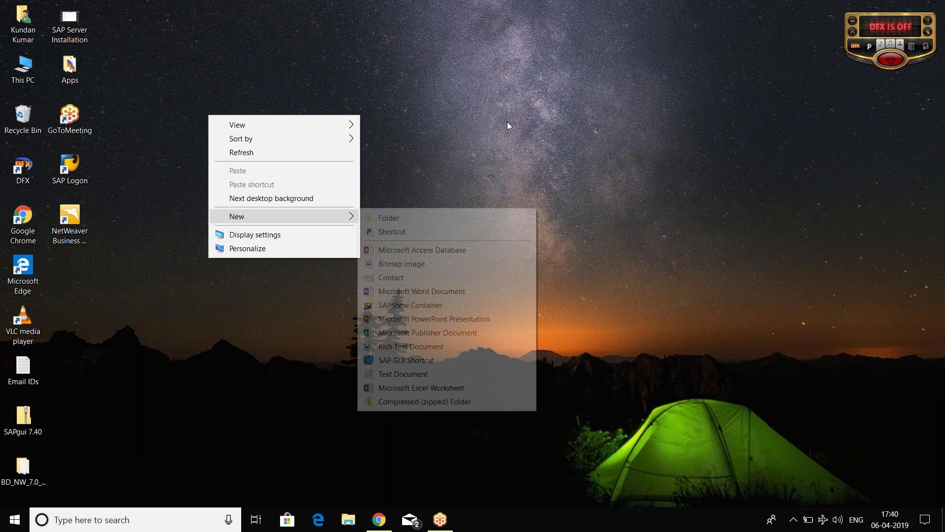
click(409, 216)
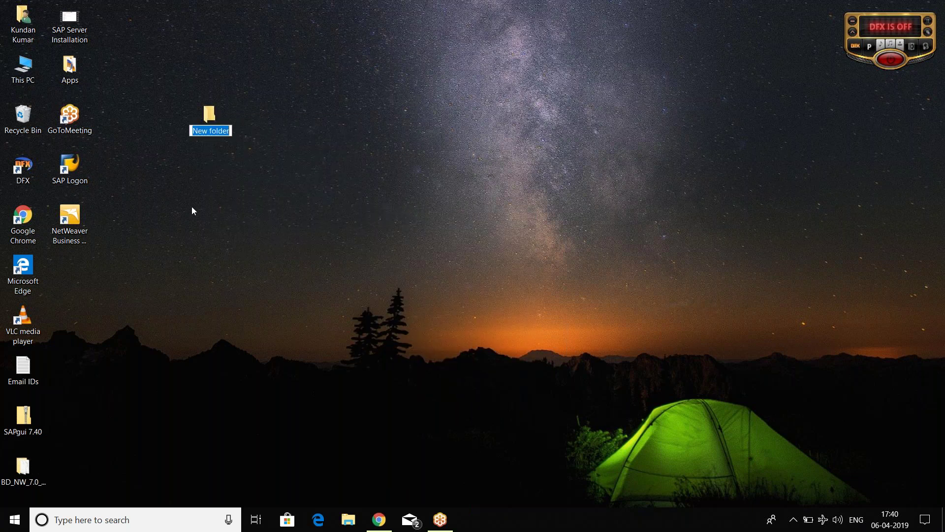
key(Caps_Lock)
text(SA)
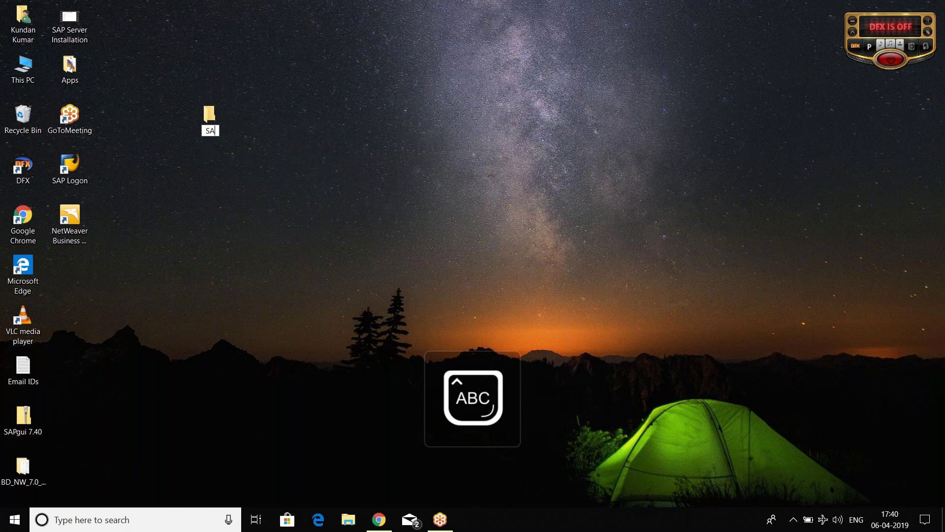
key(Return)
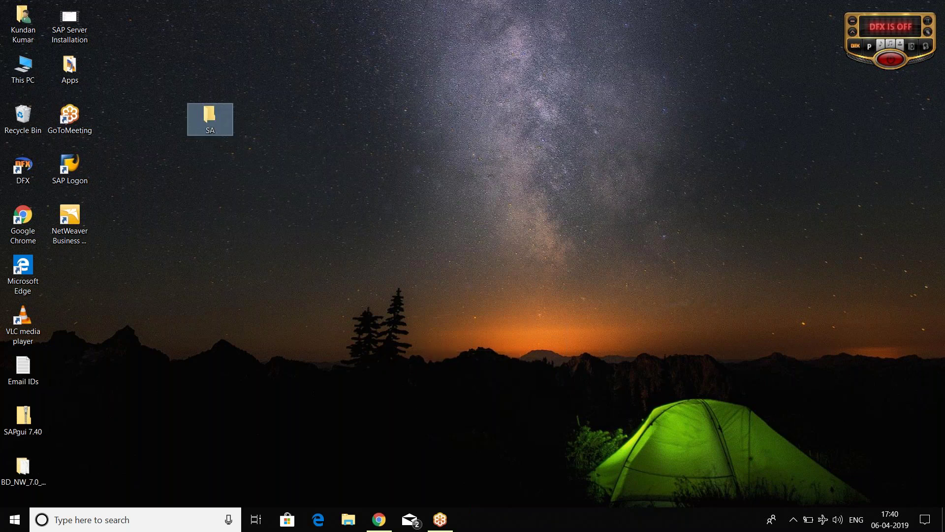
key(XF86AudioLowerVolume)
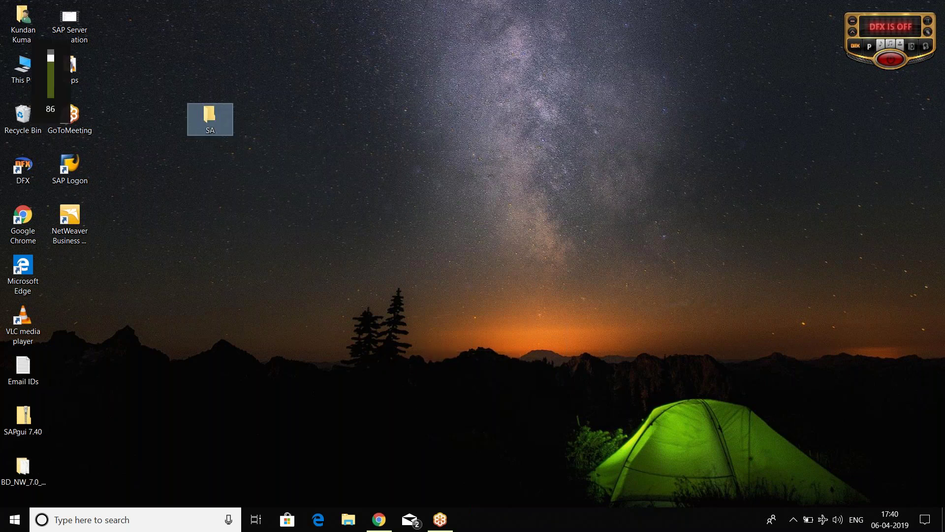
click(199, 132)
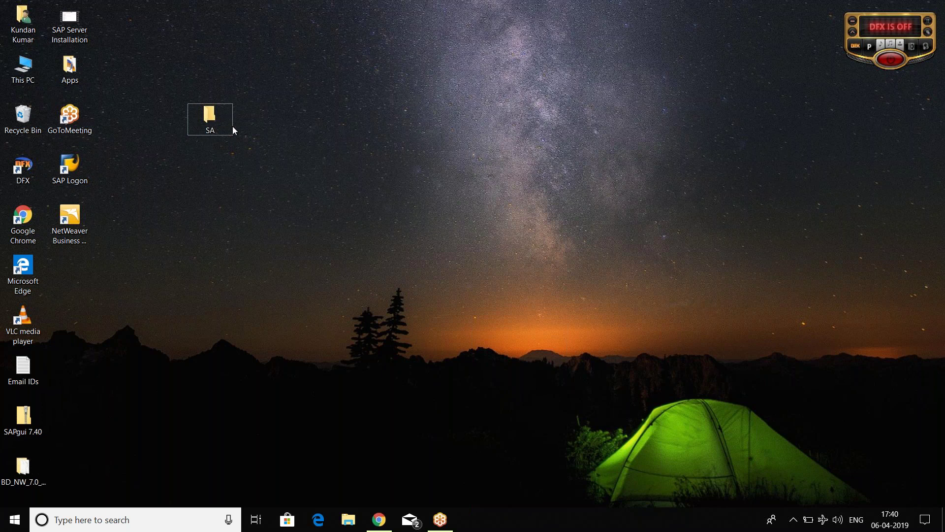
Rename the new desktop folder from SA to SAP
click(208, 129)
text(SAP)
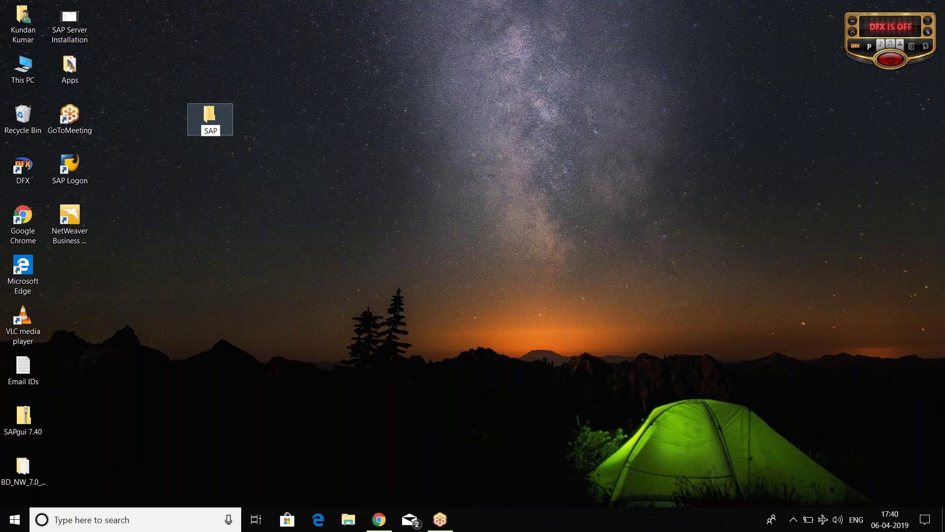
key(Return)
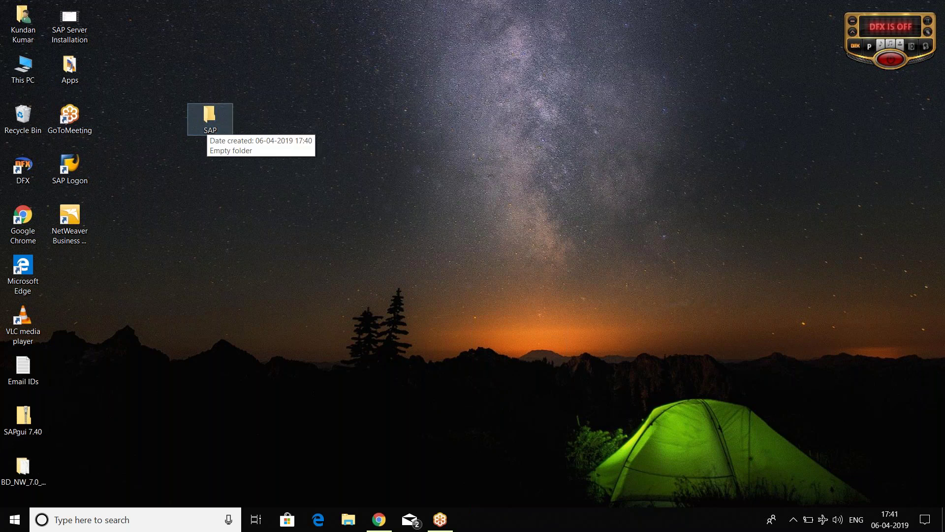
Move the SAPgui 7.40 archive, the extracted BD_NW_7.0 folder and the NetWeaver Business Client shortcut into the SAP folder, and close its window
key(Return)
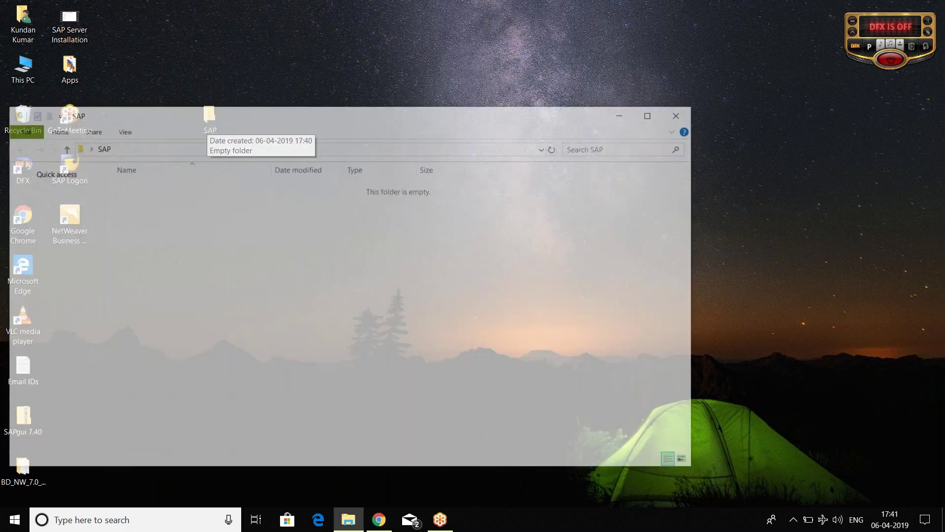
click(29, 418)
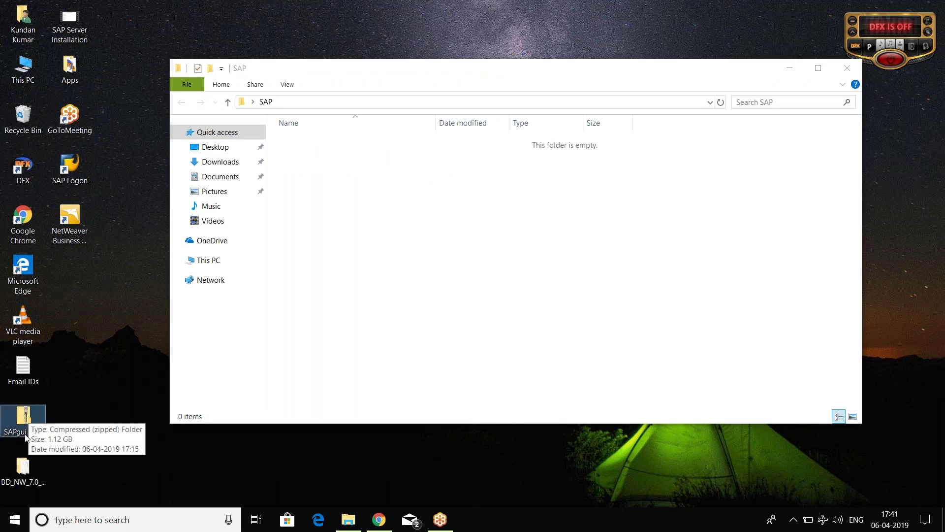
ctrl+click(22, 469)
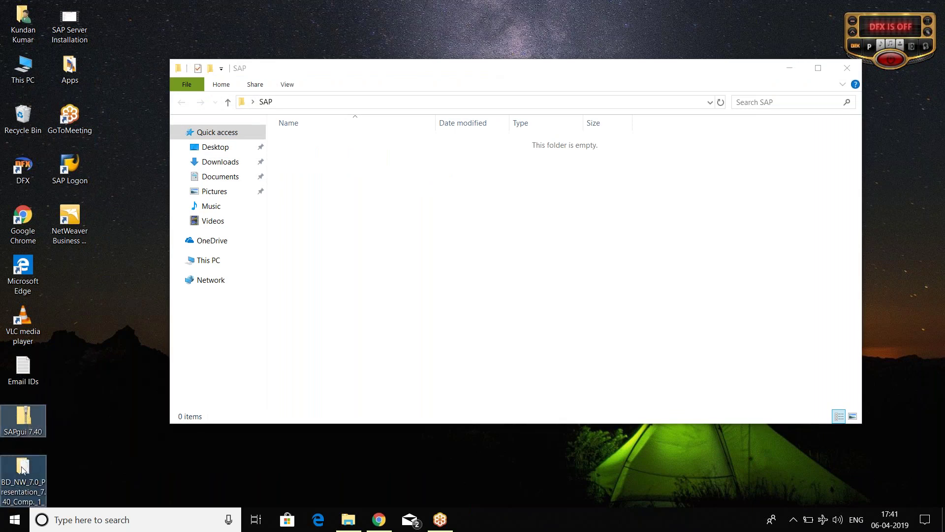
ctrl+click(67, 237)
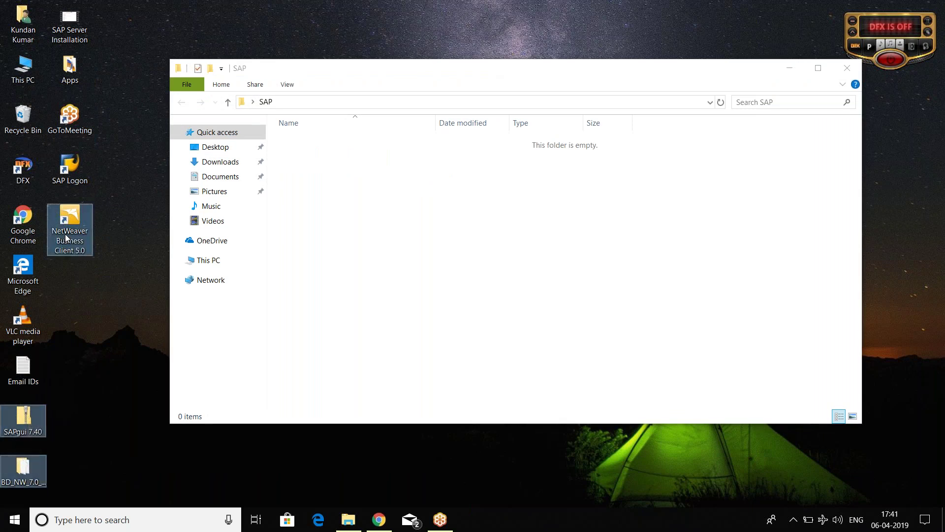
key(ctrl+x)
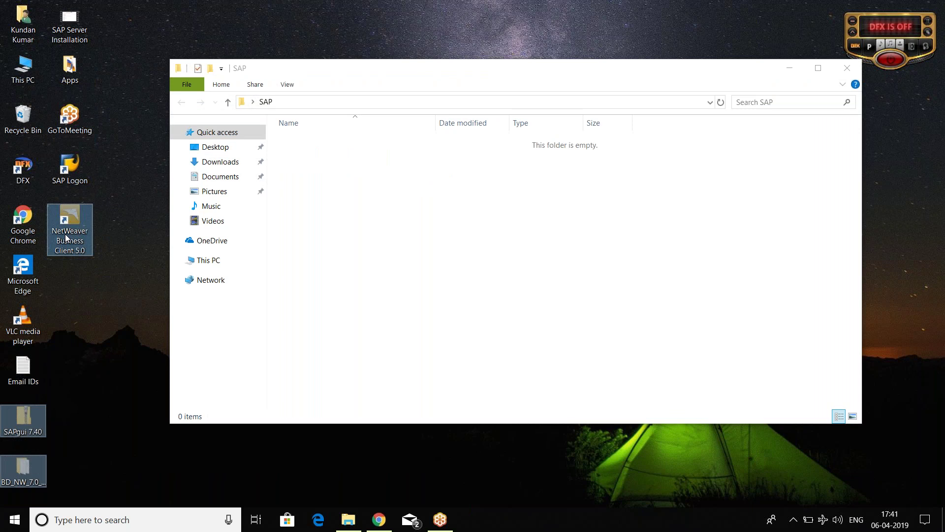
click(298, 282)
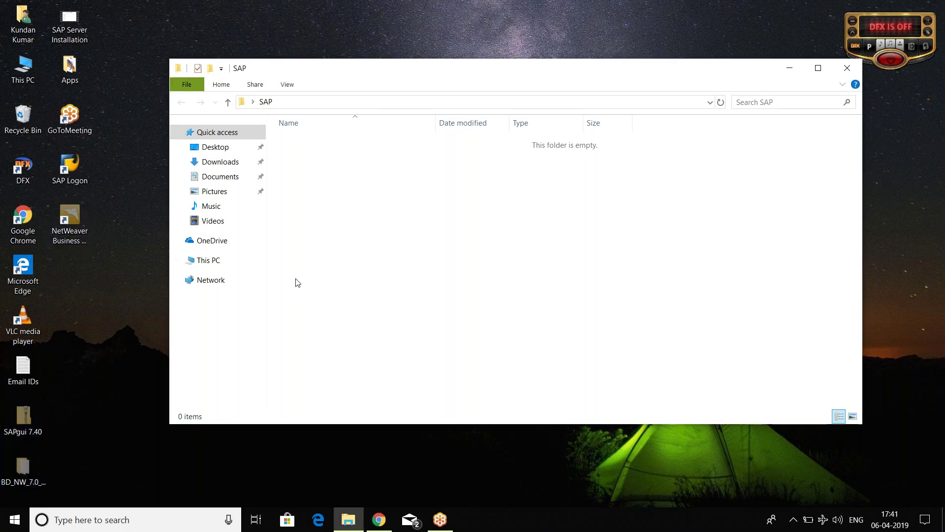
key(ctrl+v)
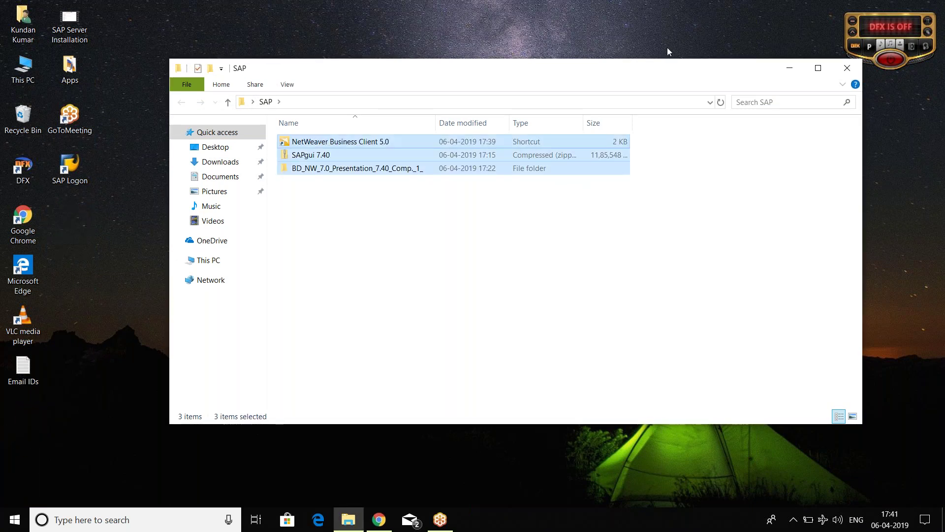
drag(384, 68, 18, 108)
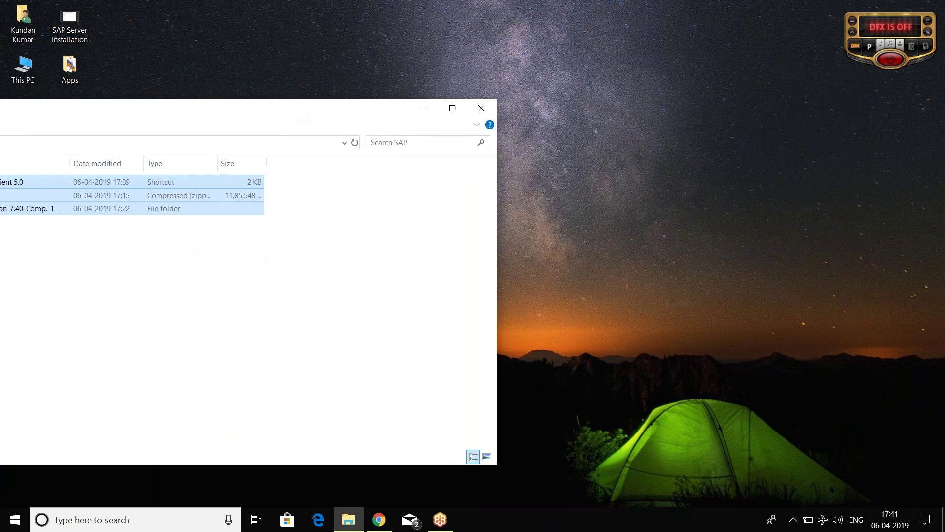
click(481, 109)
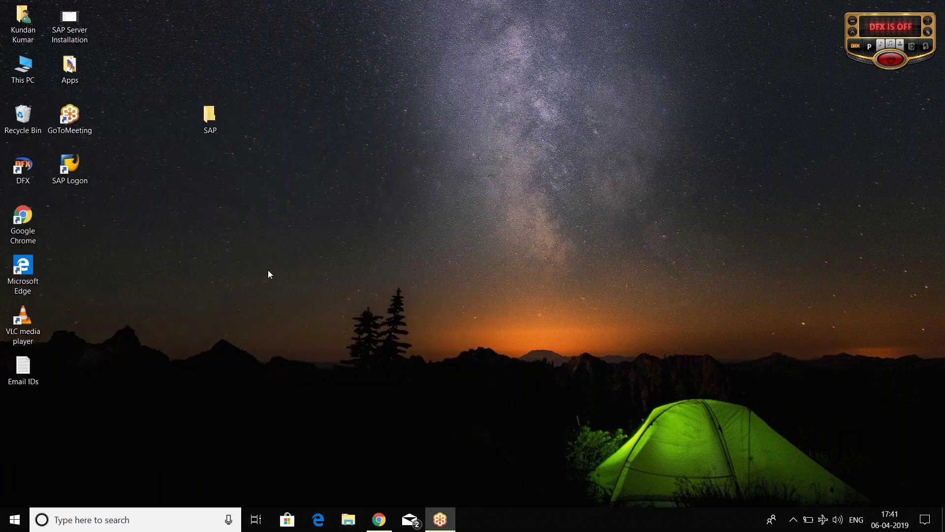
Reposition the SAP folder on the desktop directly beneath the Email IDs file
click(212, 123)
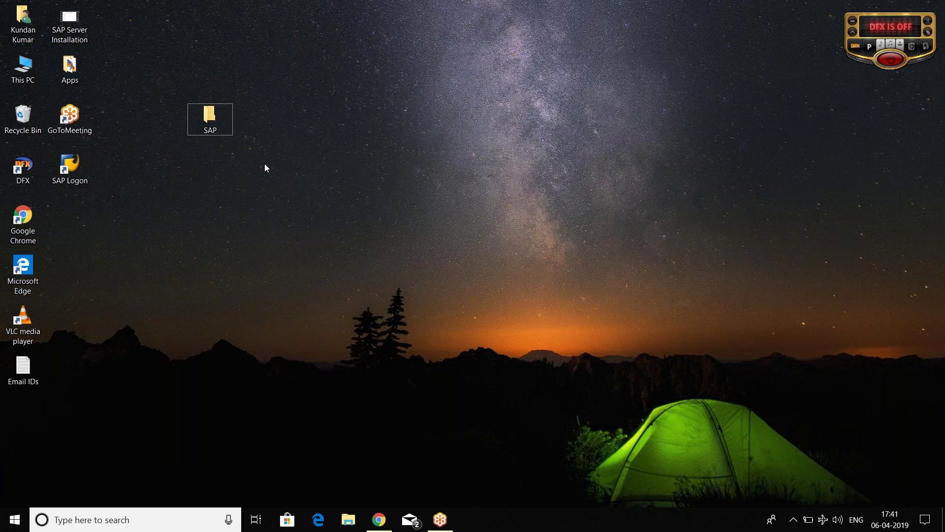
drag(219, 116, 39, 373)
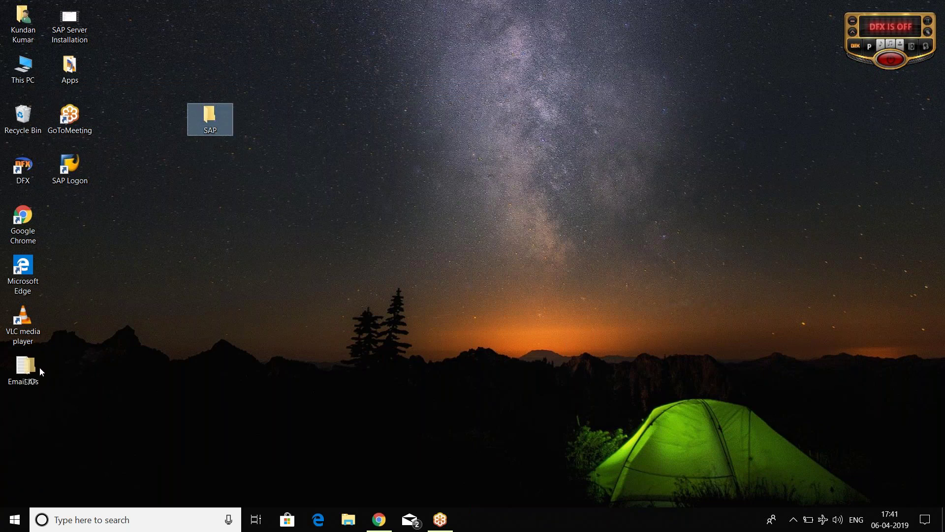
right_click(34, 413)
click(482, 297)
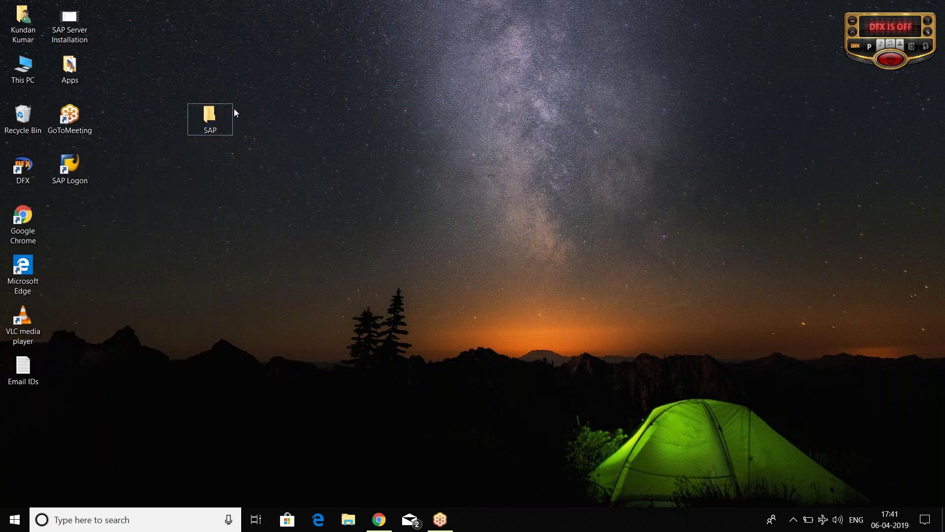
drag(210, 119, 30, 415)
click(154, 315)
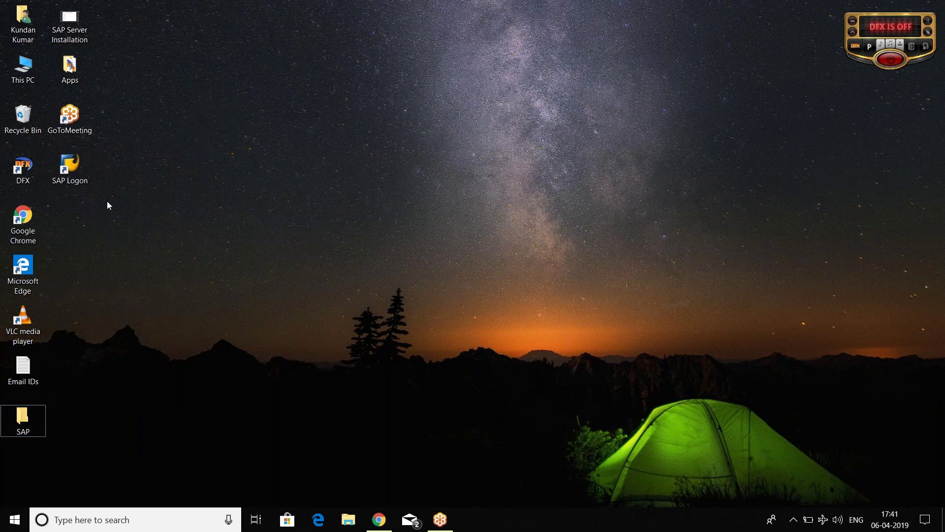
Open SAP Logon and start a new user-specified system entry with the description FICO
click(82, 170)
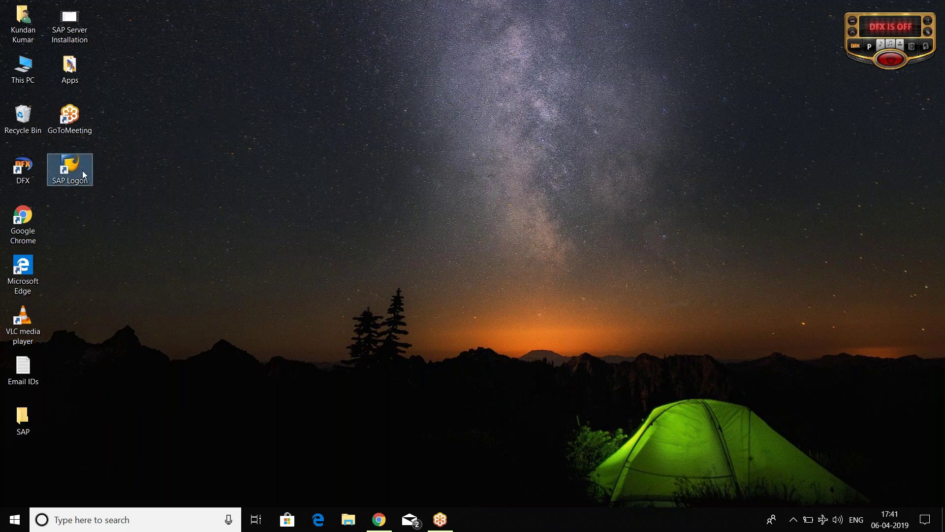
click(155, 176)
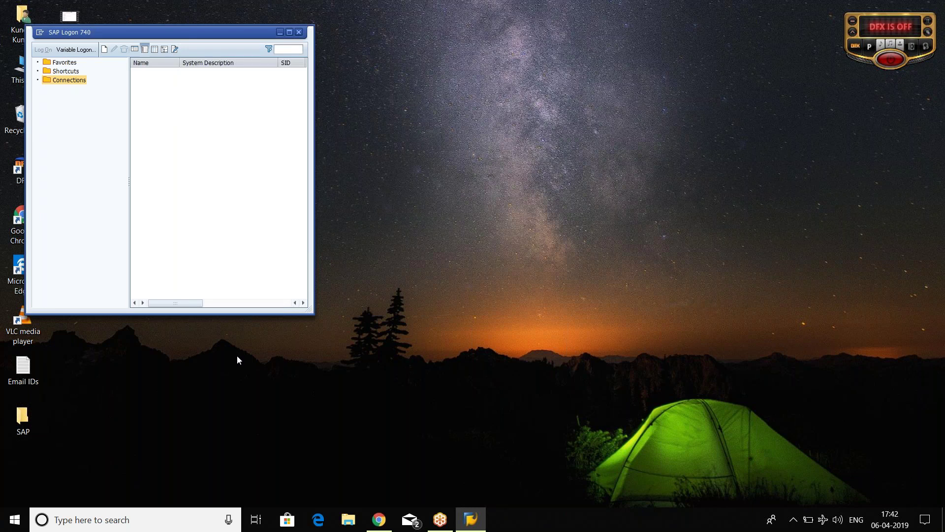
click(105, 50)
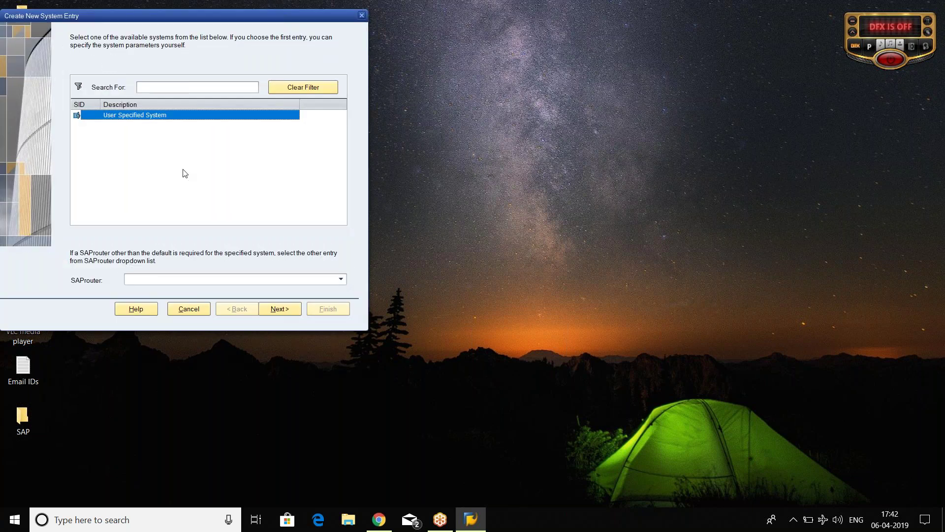
click(279, 309)
click(193, 131)
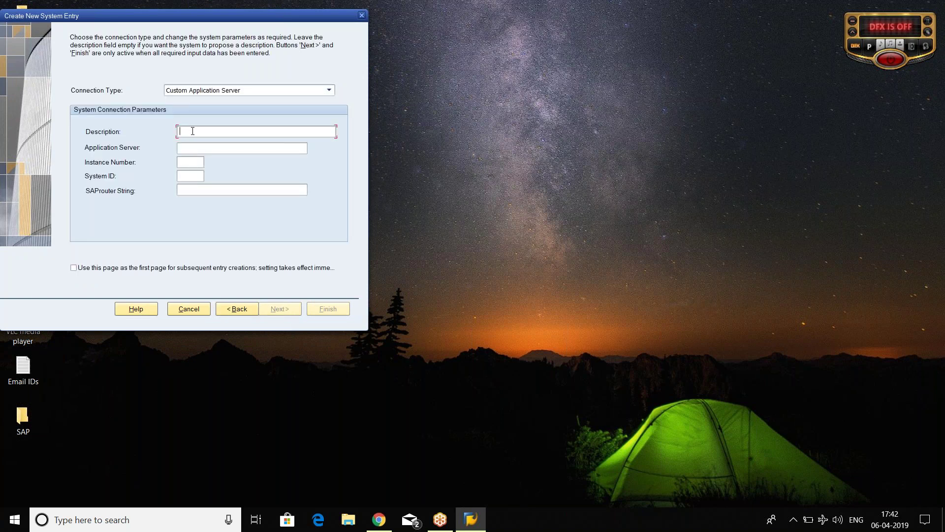
text(FICO)
Copy the application server address 183.82.114.15 from the SAP login credentials e-mail in Chrome into the new SAP Logon entry's Application Server
click(384, 524)
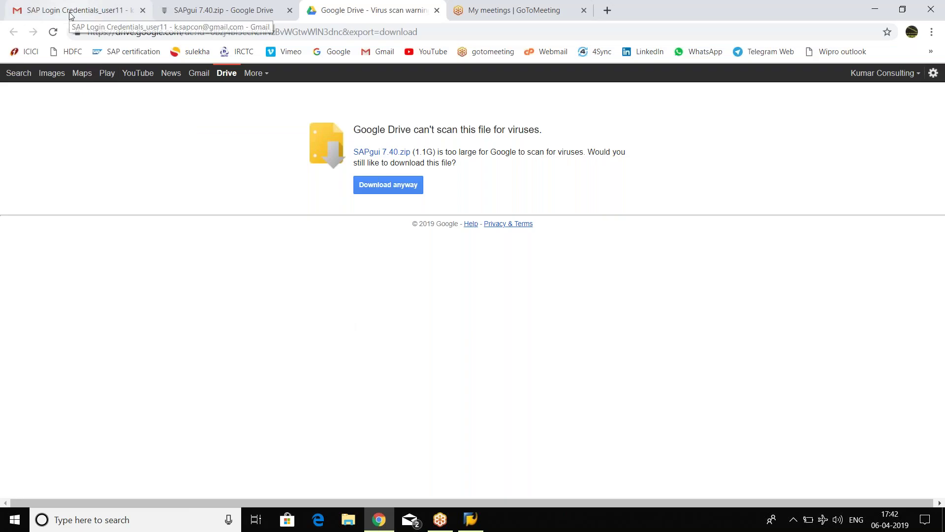
click(71, 14)
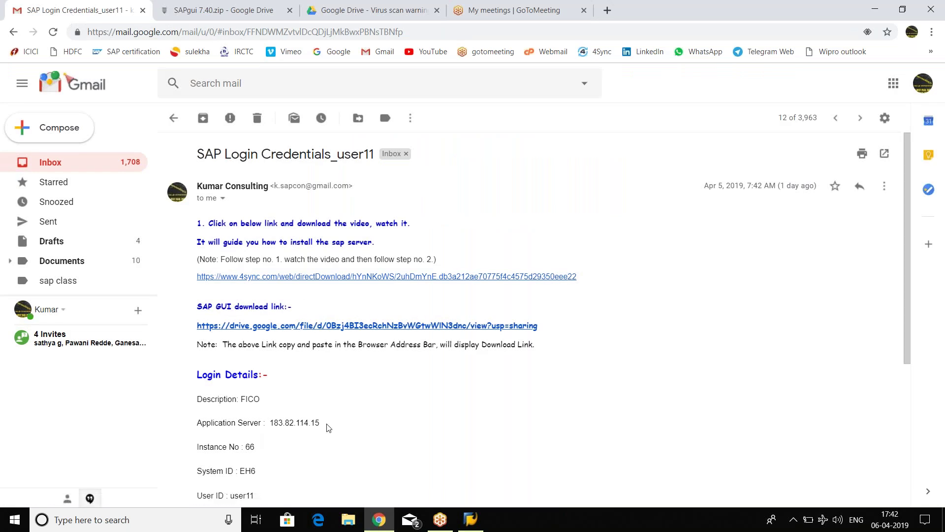
drag(325, 425, 270, 422)
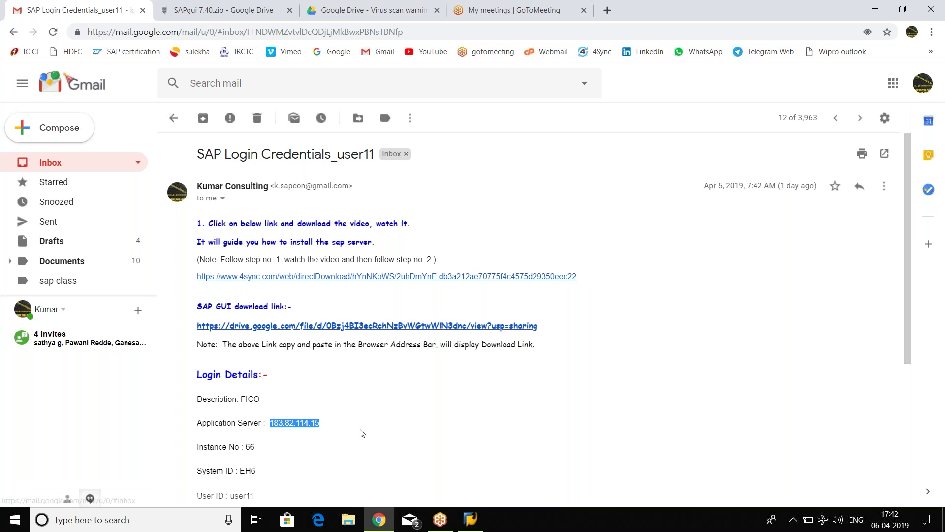
click(344, 430)
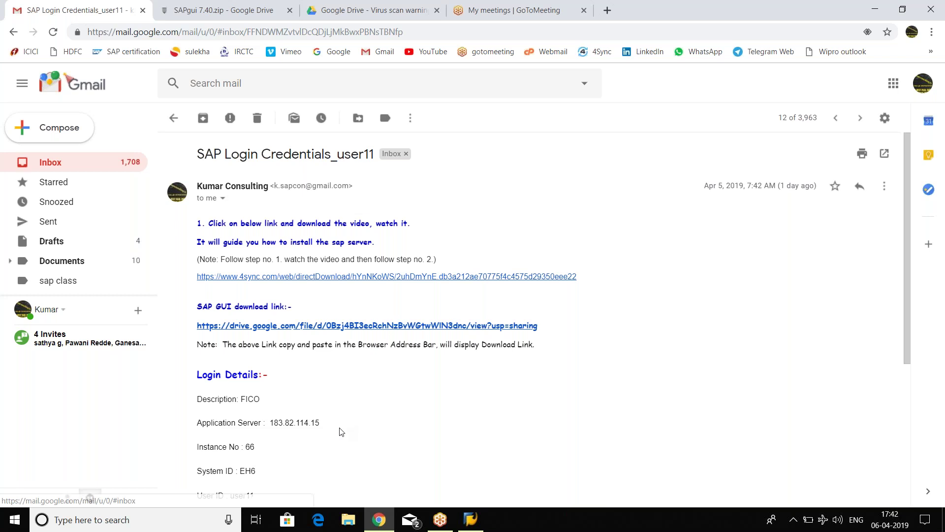
double_click(318, 423)
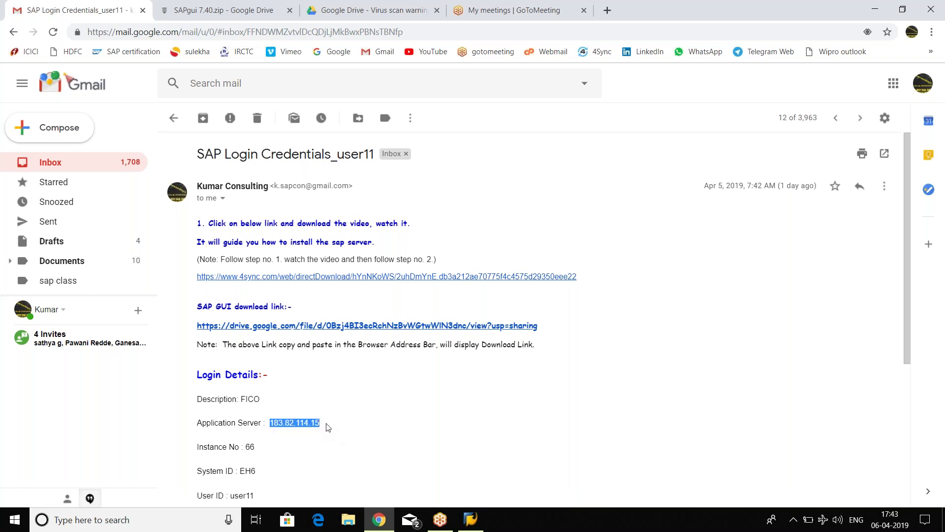
click(329, 429)
drag(320, 423, 267, 423)
click(326, 428)
drag(318, 424, 277, 423)
click(330, 426)
drag(318, 422, 272, 422)
key(ctrl+c)
key(alt+Tab)
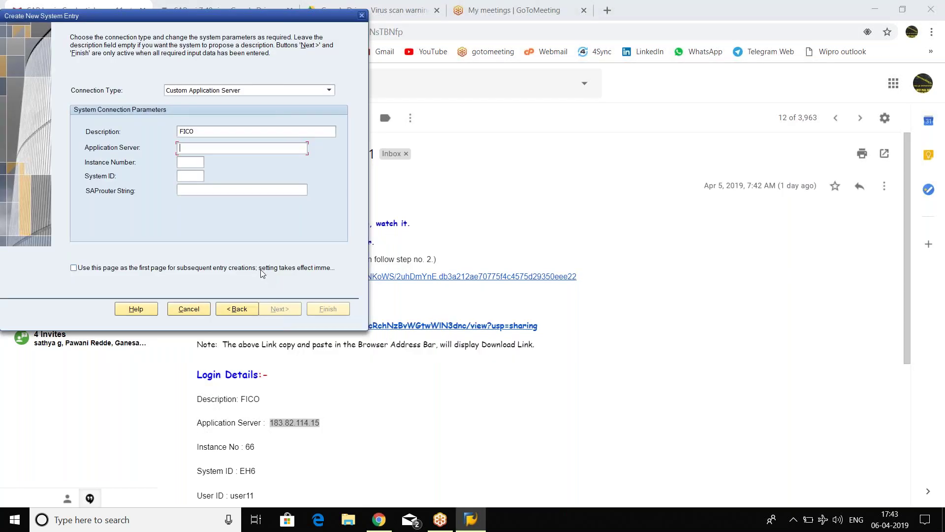
key(ctrl+v)
Set the entry's instance number to 66 and system ID to EH6 as given in the e-mail, and check the entered parameters
key(alt+Tab)
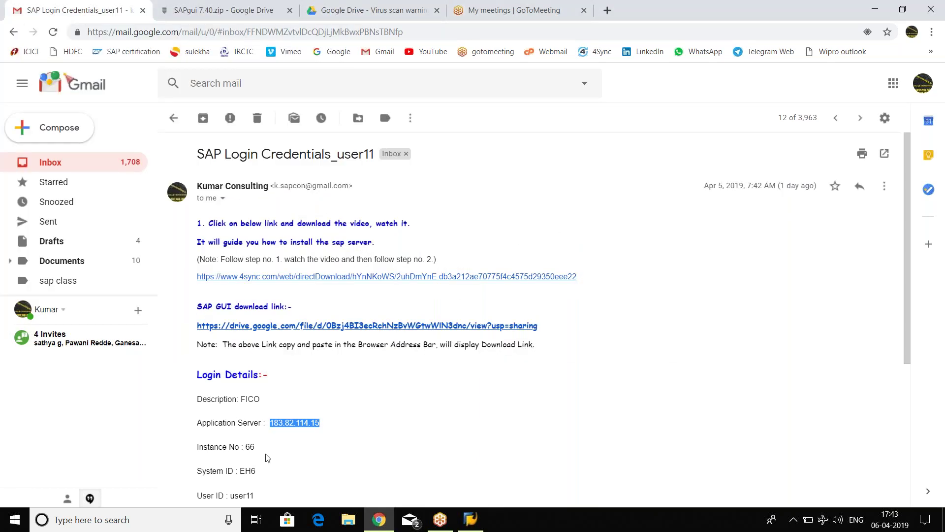
key(alt+Tab)
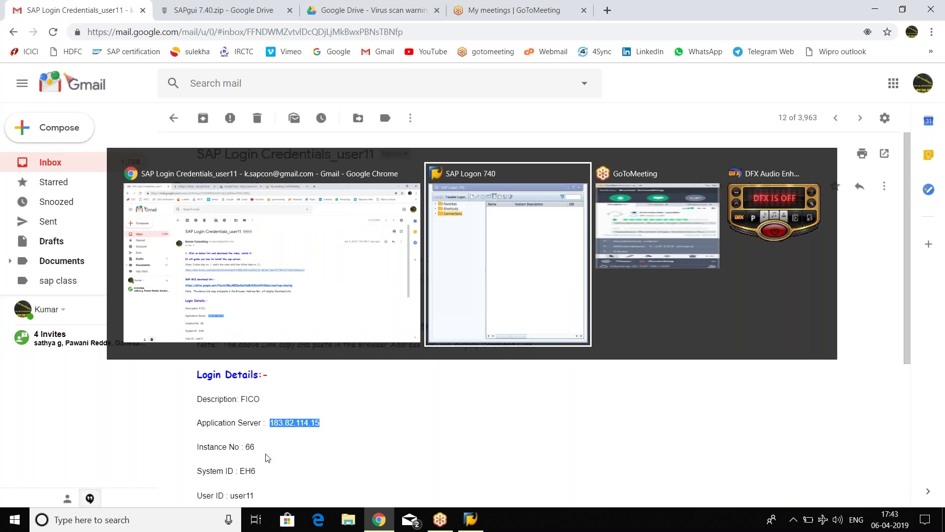
text(66)
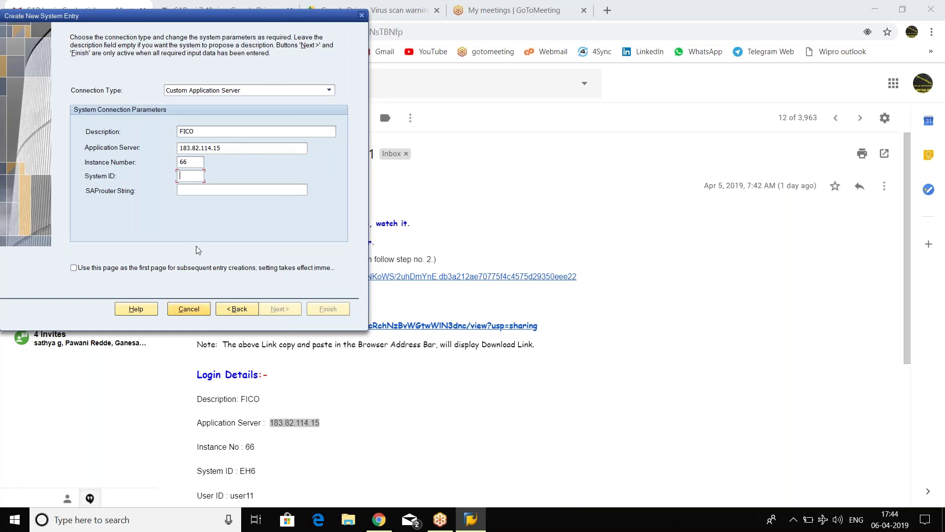
text(EH6)
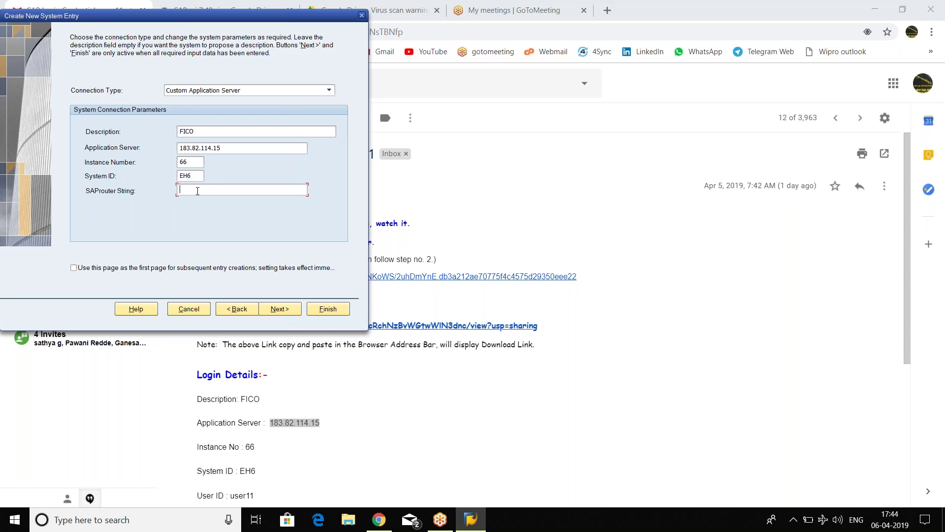
click(217, 131)
double_click(231, 151)
click(191, 163)
Accept the default network, language and encoding settings and finish creating the FICO system entry
click(285, 310)
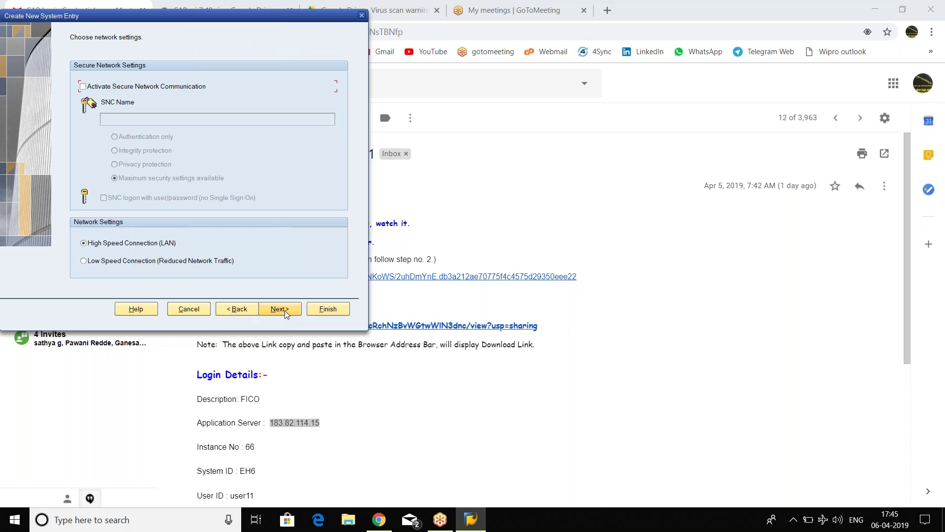
click(284, 310)
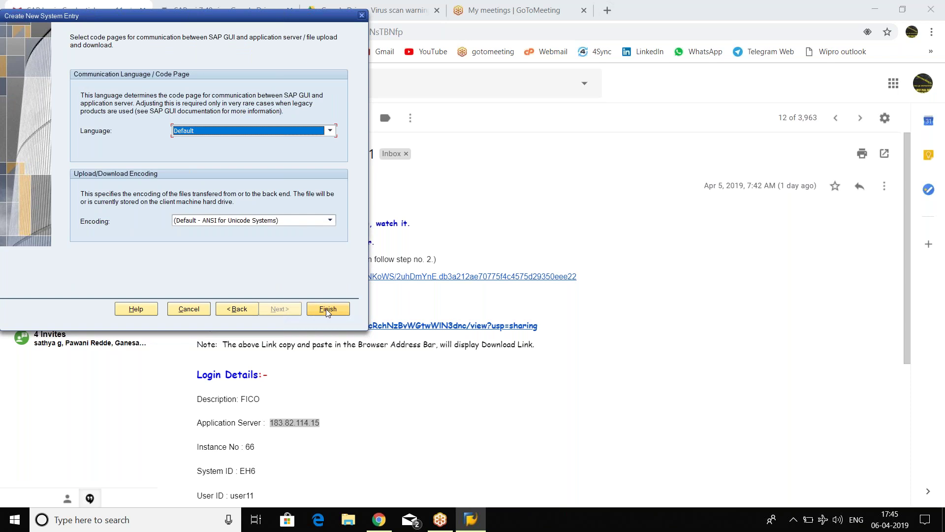
click(327, 310)
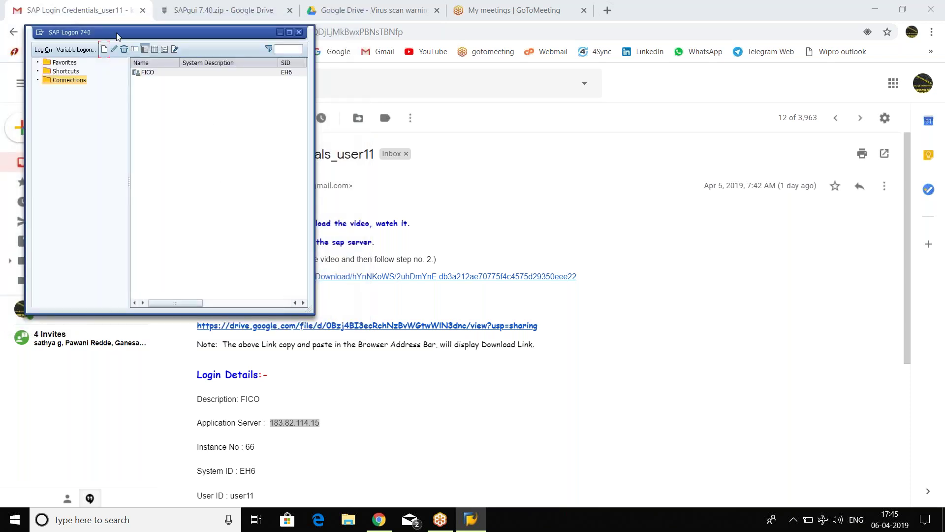
Open the logon screen of the FICO connection and maximize its window
click(168, 74)
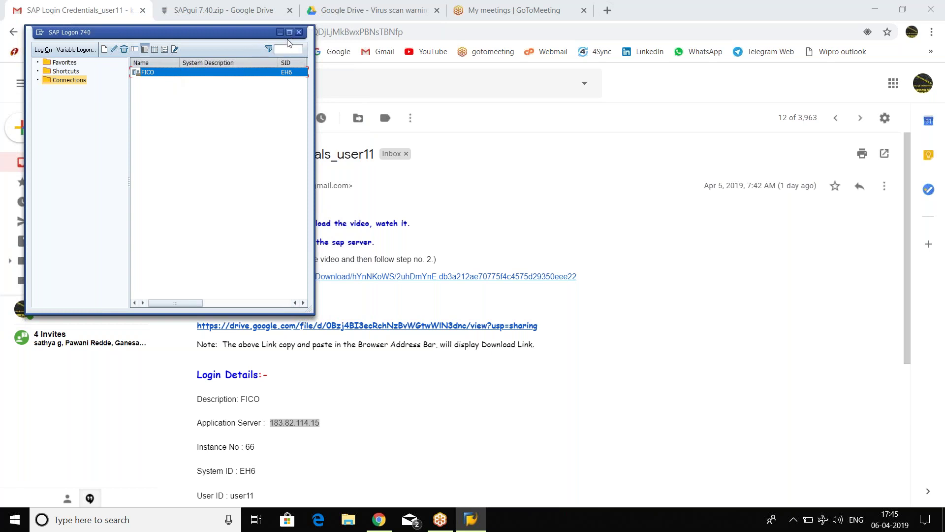
double_click(163, 75)
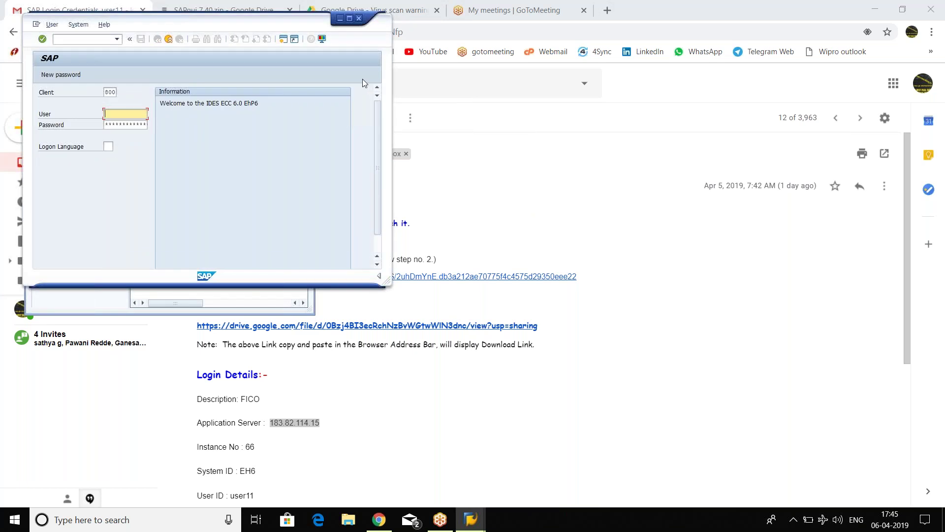
click(350, 19)
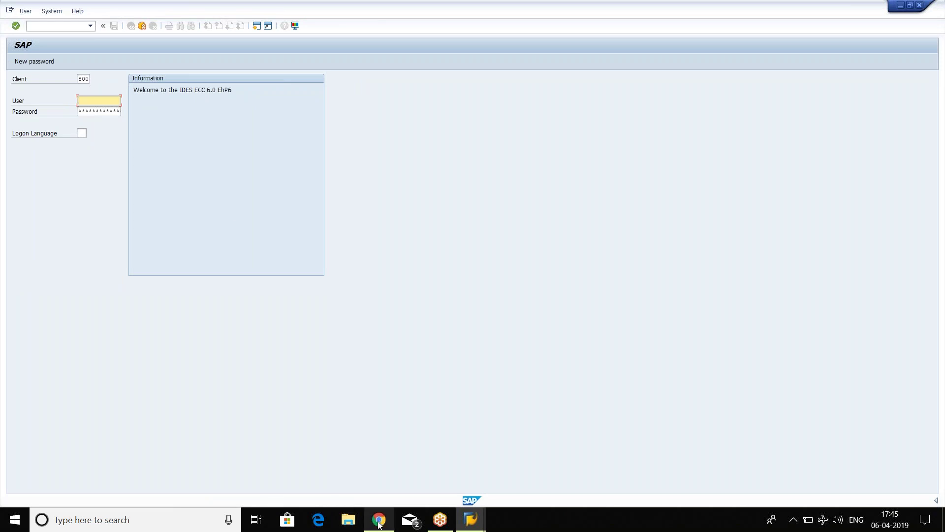
Look up the user ID and password in the SAP login credentials e-mail in Chrome, and return to the SAP logon screen
mouse_move(379, 525)
click(415, 475)
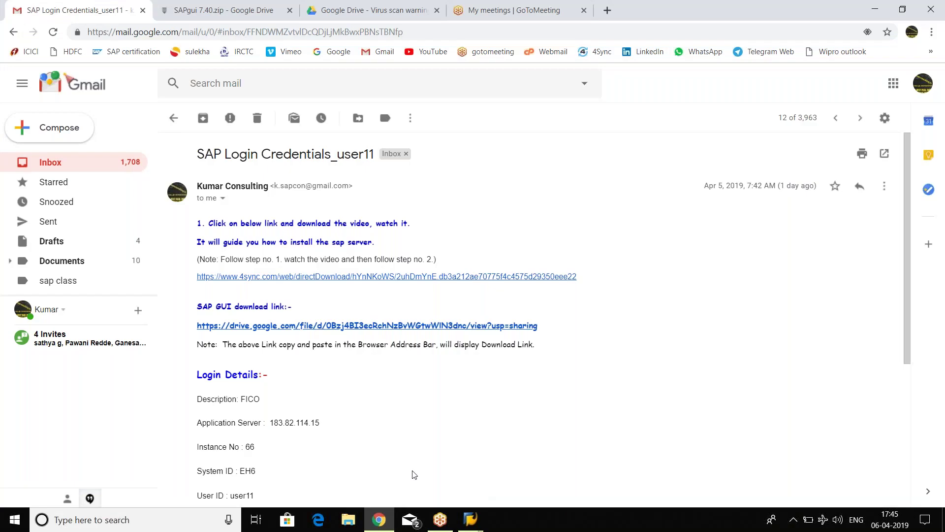
scroll(415, 475, down, 2)
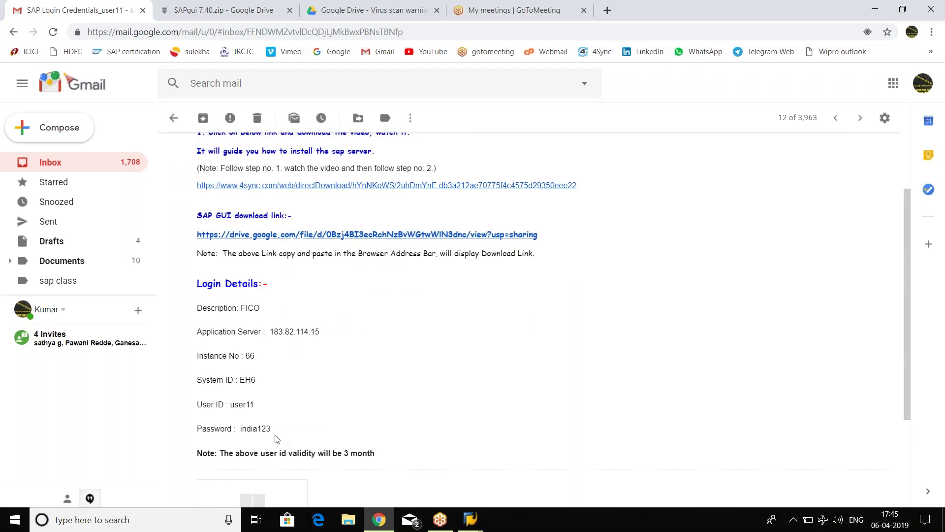
drag(271, 430, 241, 427)
click(283, 419)
key(alt+Tab)
key(Caps_Lock)
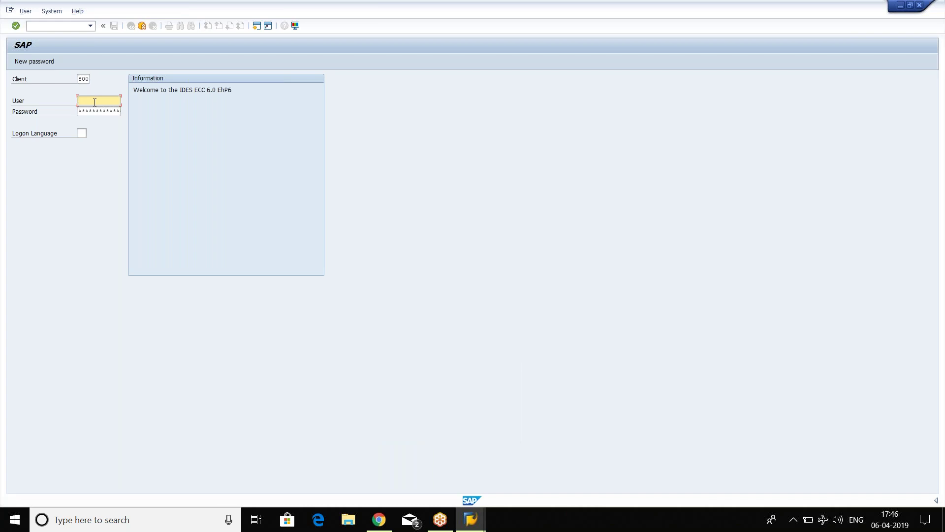
text(user1)
key(BackSpace)
key(BackSpace)
key(BackSpace)
key(BackSpace)
key(BackSpace)
key(BackSpace)
key(Caps_Lock)
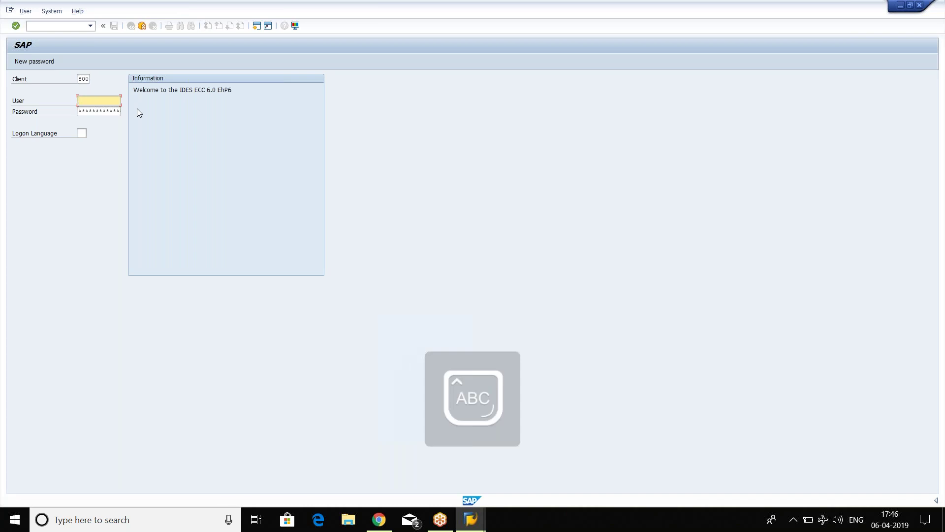
Enter USER11 as the user, fill in the initial password from the e-mail and submit the logon
text(USER11)
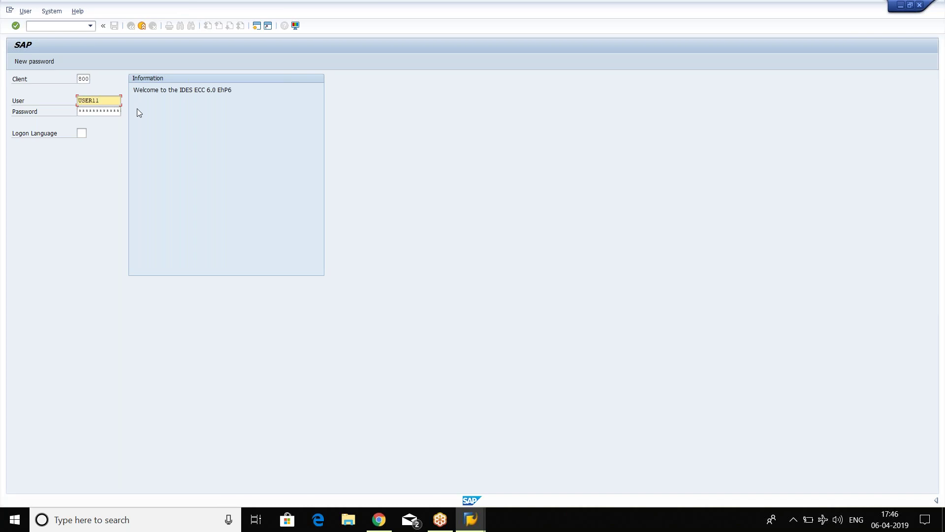
key(Caps_Lock)
key(Tab)
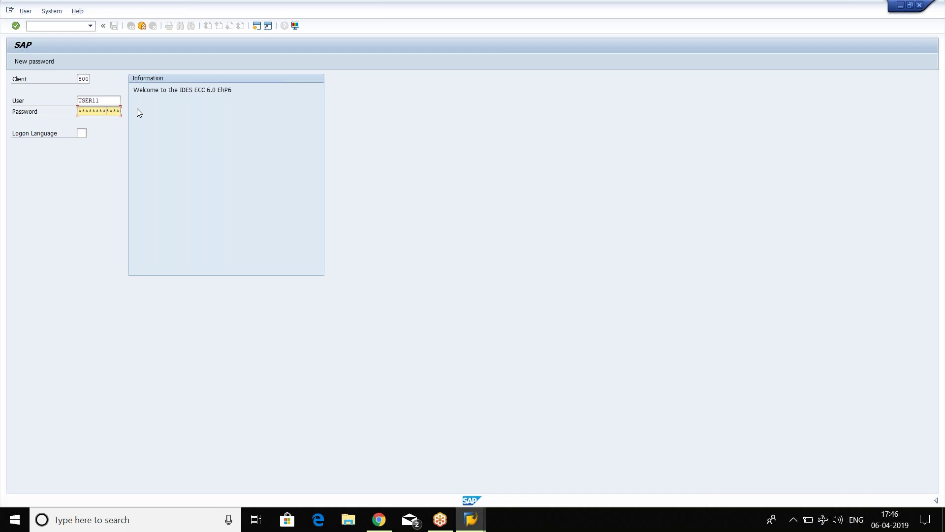
key(Return)
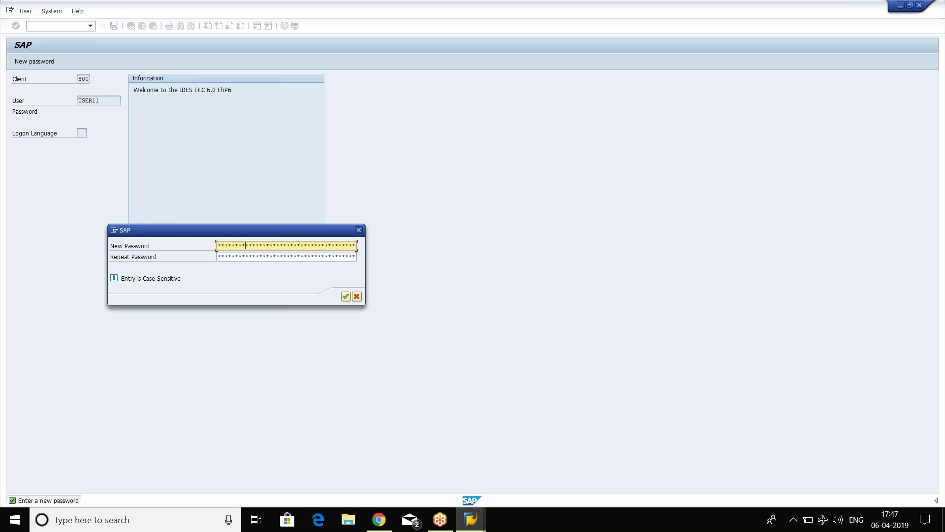
Enter and repeat the new password, confirm the change and acknowledge the copyright notice to reach SAP Easy Access
key(Tab)
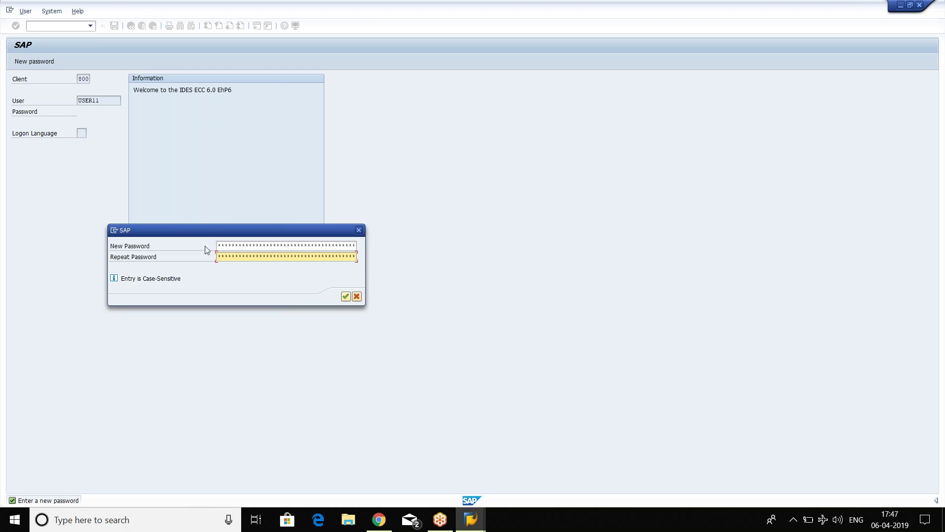
click(346, 296)
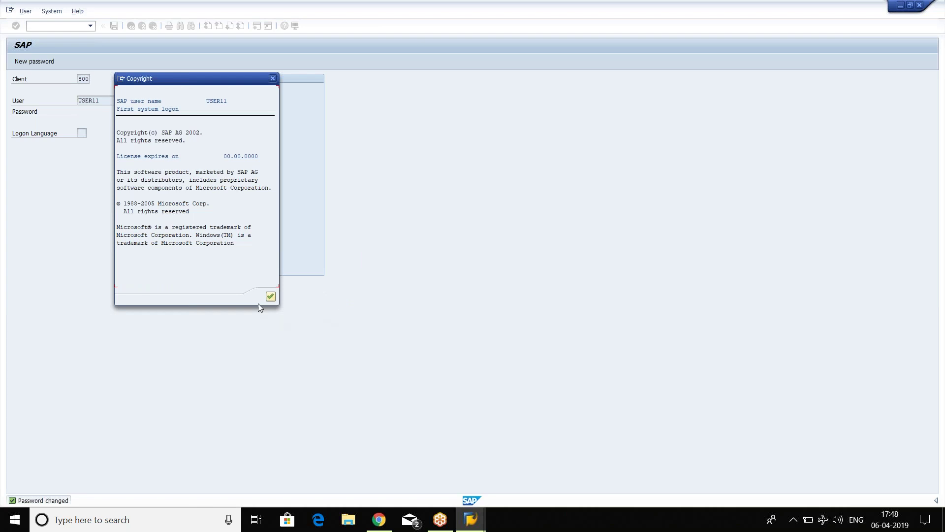
click(270, 297)
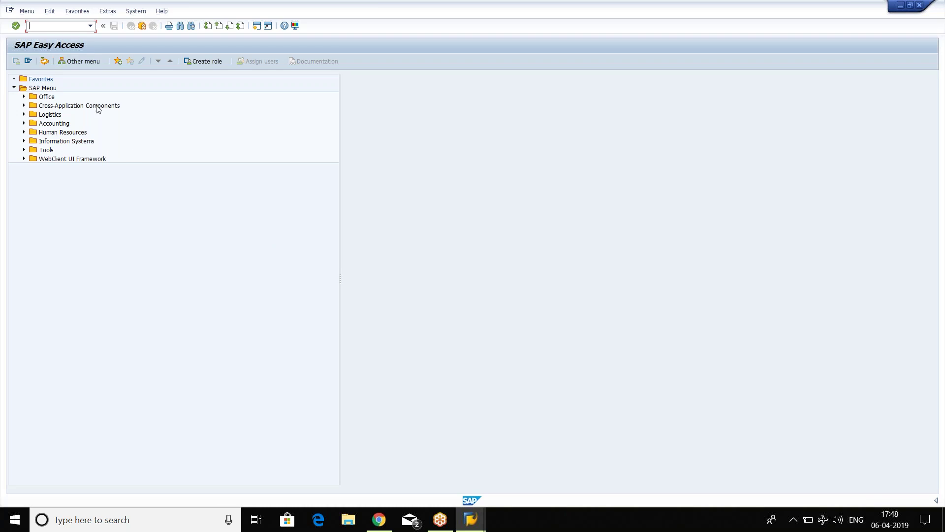
Log off from the SAP system and confirm the logoff
click(136, 11)
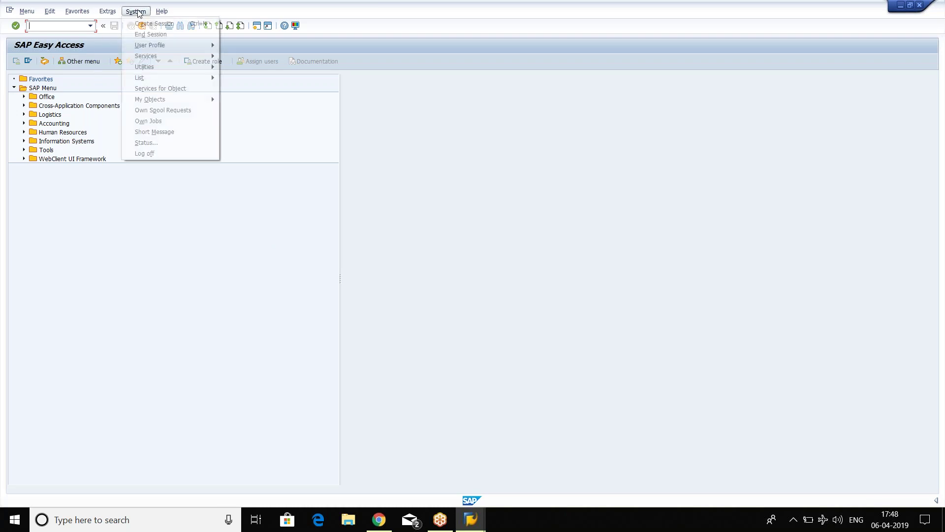
click(143, 153)
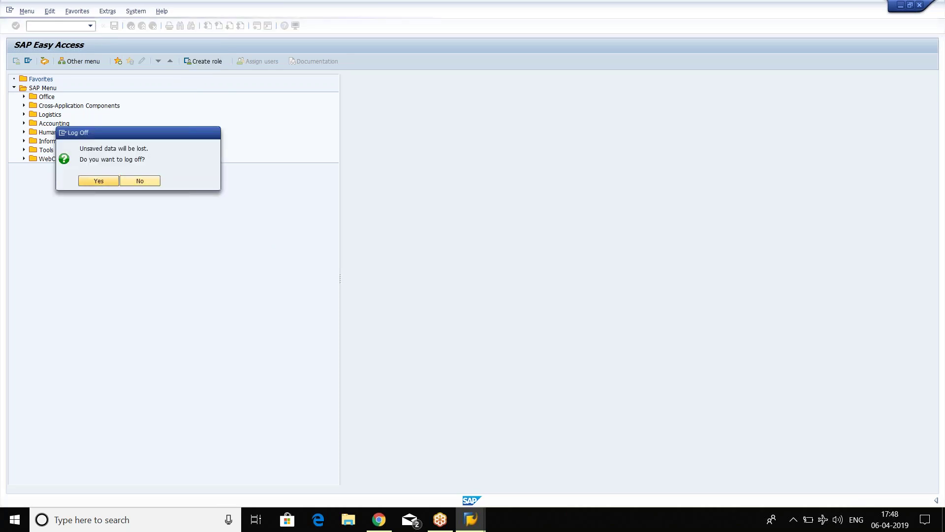
click(98, 181)
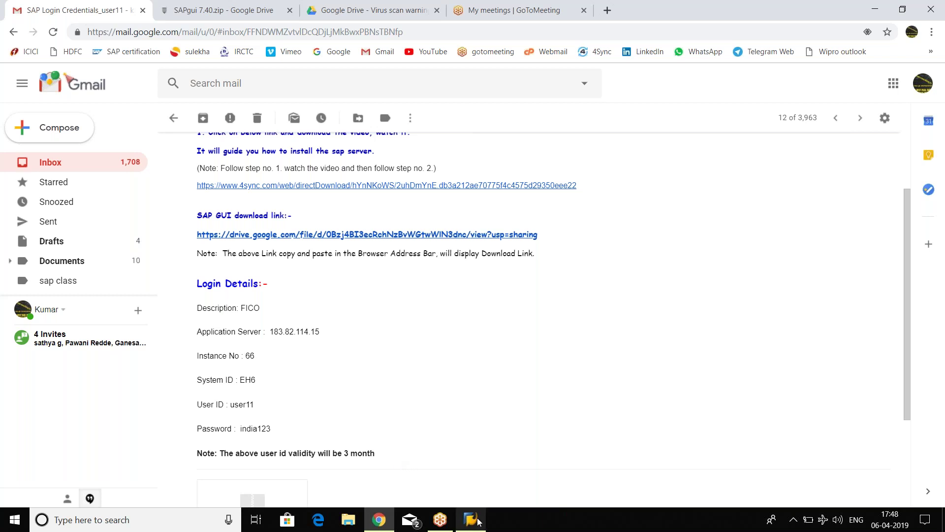
Bring the SAP Logon 740 window forward and close it
mouse_move(471, 518)
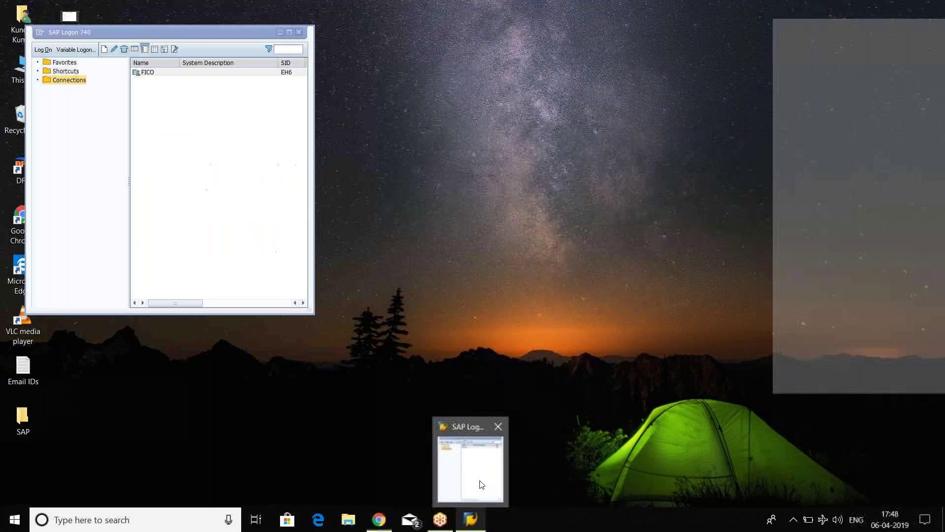
click(482, 485)
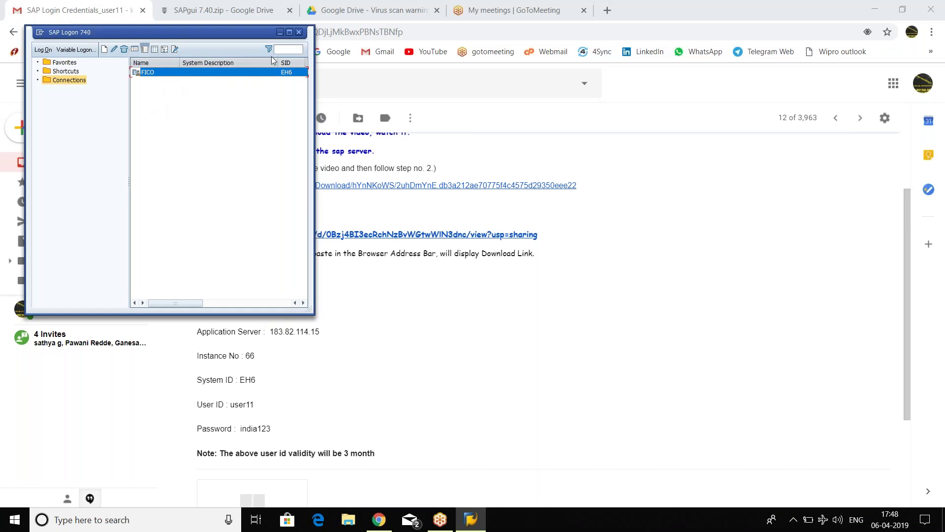
click(299, 32)
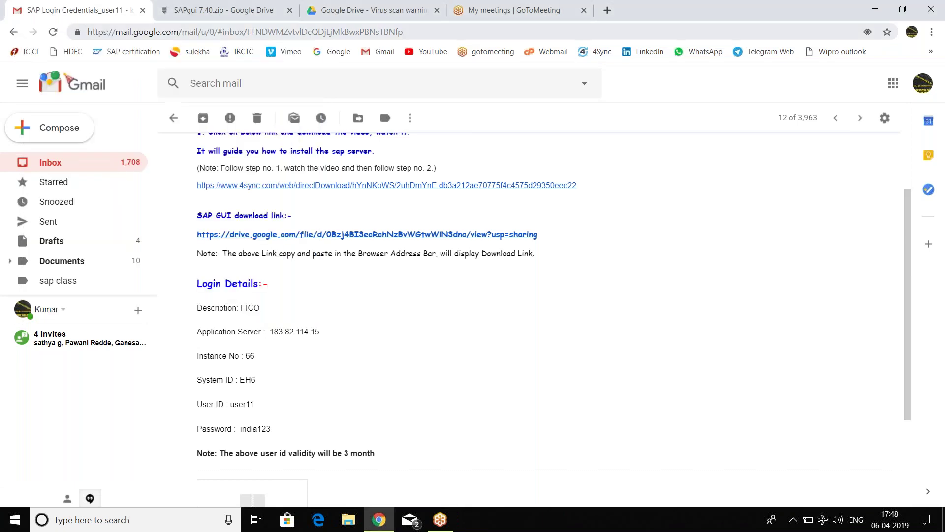
Reopen SAP Logon from the desktop and open the logon screen of the FICO connection
key(super+d)
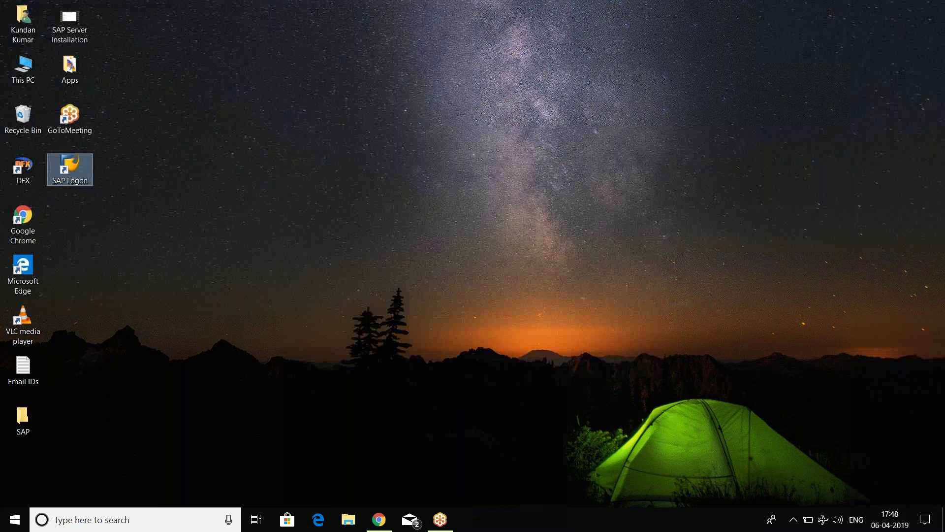
double_click(81, 171)
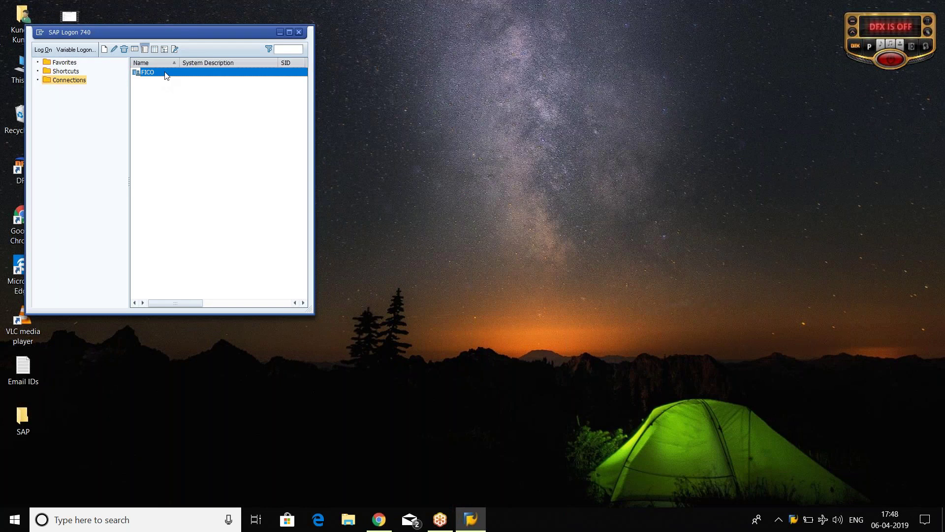
click(50, 52)
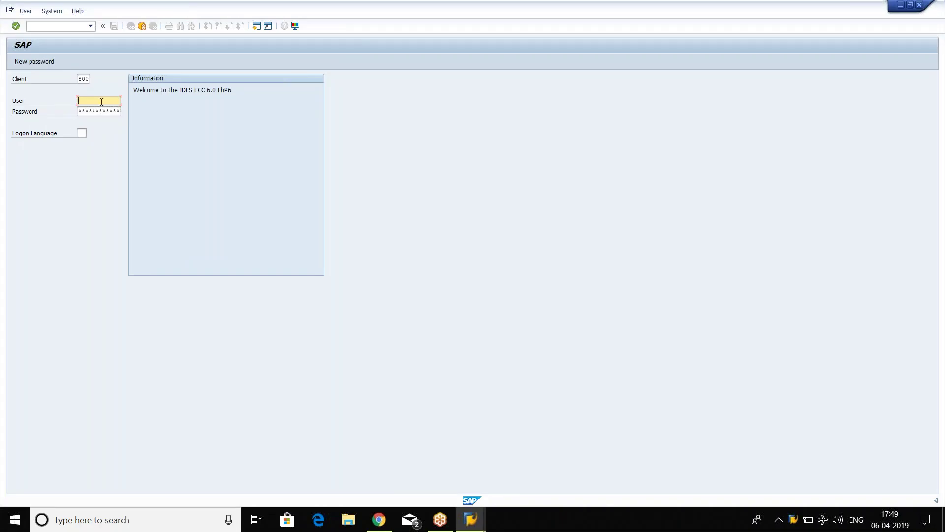
Log on again with the previously used user USER11 and the new password
click(102, 101)
key(Down)
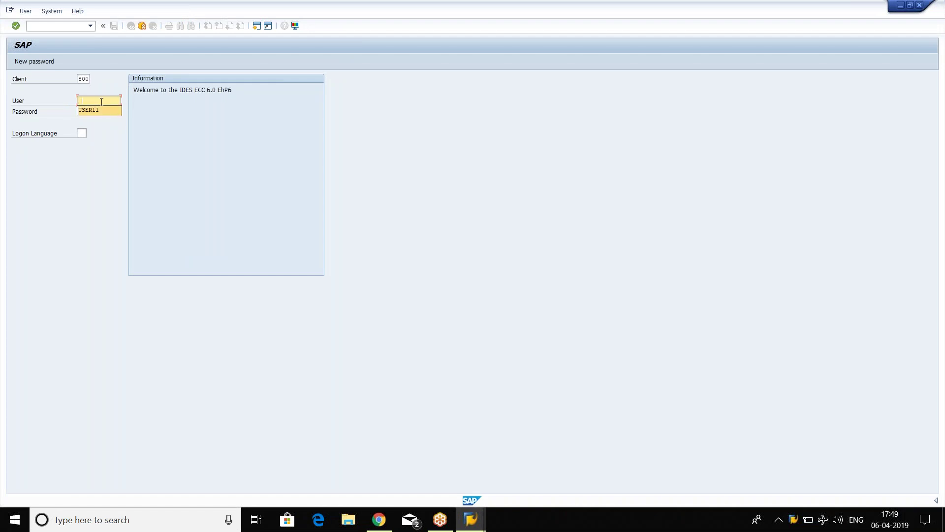
key(Return)
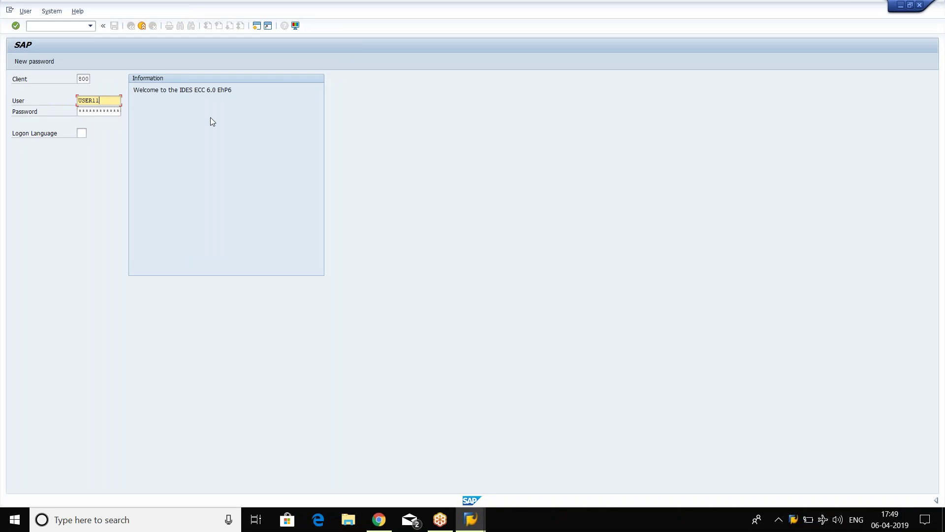
key(Tab)
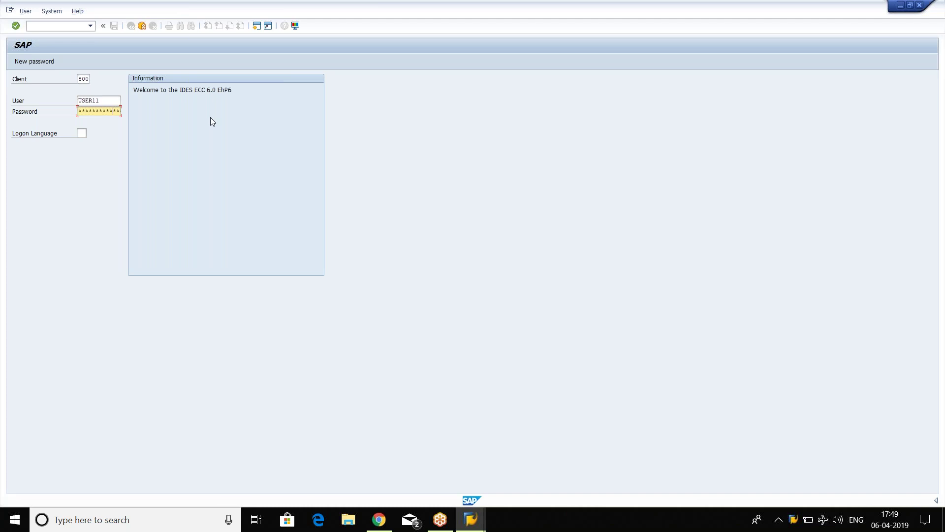
key(Return)
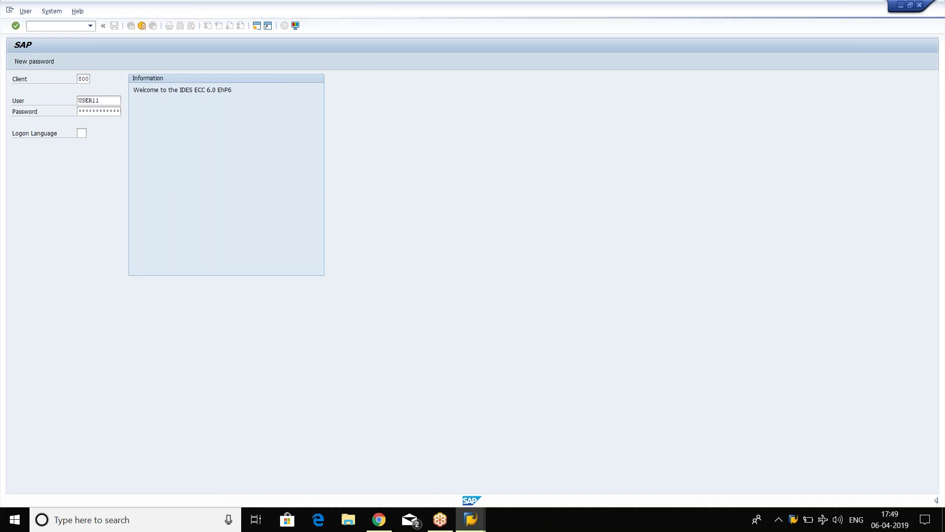